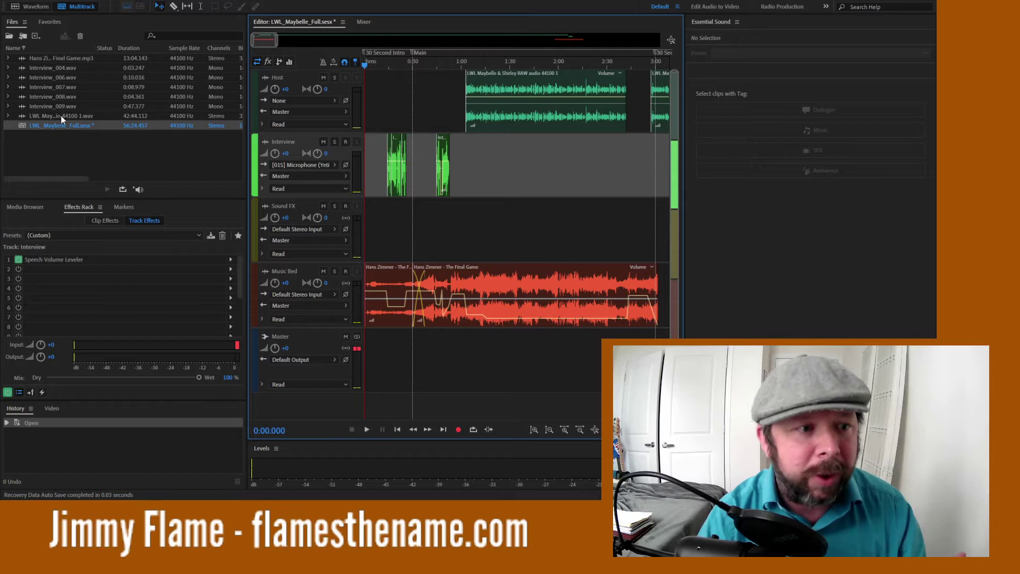
Place Interview_004.wav at the Host track's start, and arm the Interview track with mute and solo off
{"action": "left_click", "coordinate": [48, 67]}
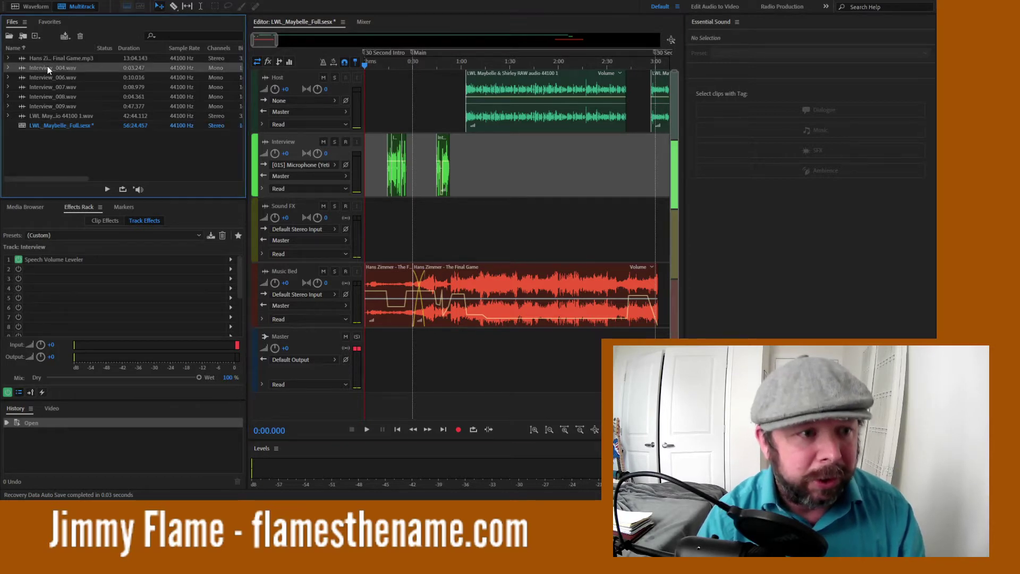
{"action": "mouse_move", "coordinate": [47, 66]}
{"action": "left_mouse_down"}
{"action": "mouse_move", "coordinate": [427, 95]}
{"action": "mouse_move", "coordinate": [37, 74]}
{"action": "mouse_move", "coordinate": [80, 59]}
{"action": "mouse_move", "coordinate": [370, 99]}
{"action": "mouse_move", "coordinate": [472, 101]}
{"action": "mouse_move", "coordinate": [77, 83]}
{"action": "mouse_move", "coordinate": [55, 63]}
{"action": "left_mouse_up"}
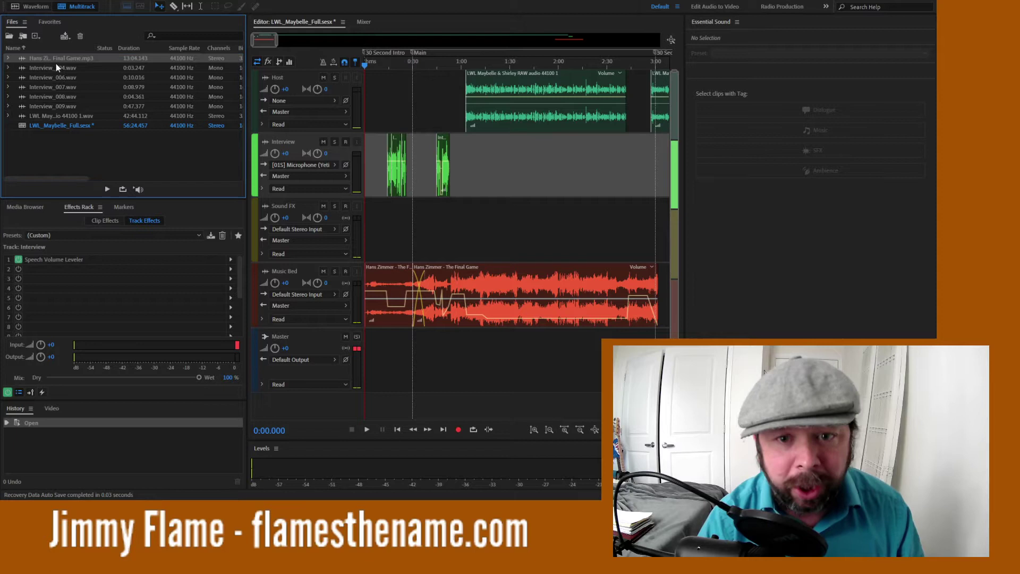
{"action": "left_click", "coordinate": [323, 143]}
{"action": "left_click", "coordinate": [335, 142]}
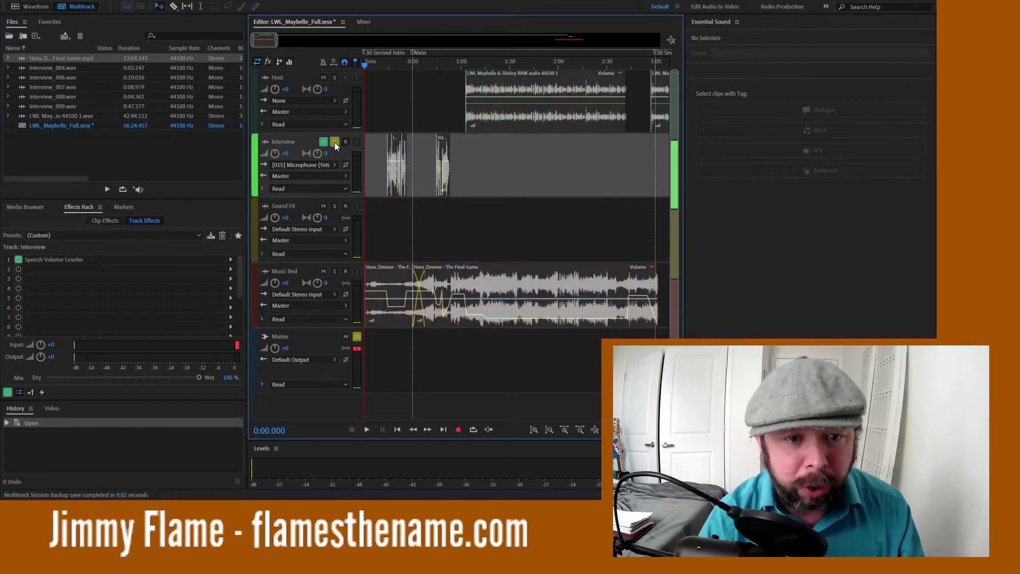
{"action": "left_click", "coordinate": [345, 142]}
{"action": "left_click", "coordinate": [334, 141]}
{"action": "left_click", "coordinate": [323, 143]}
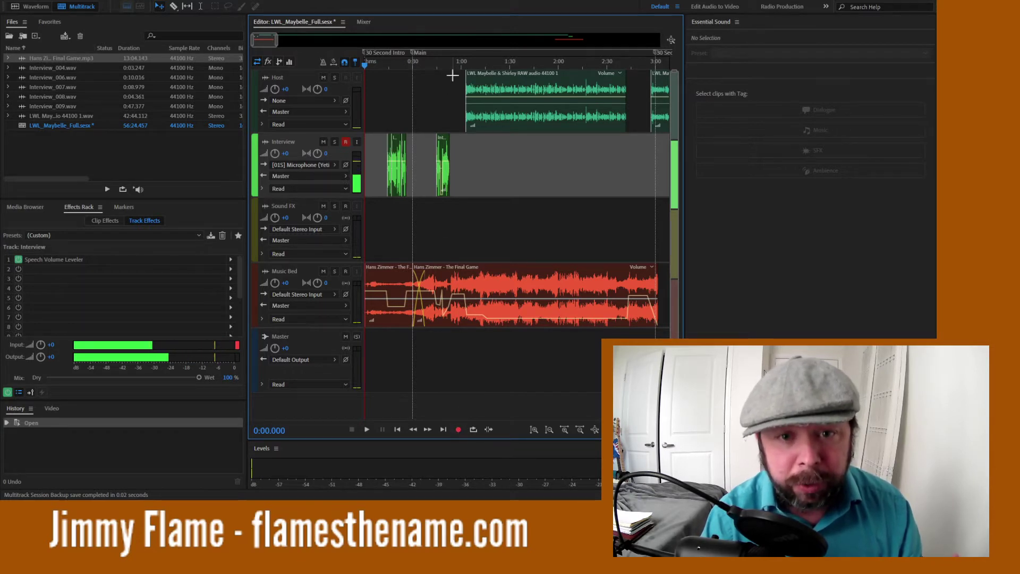
Make a short test recording on the Interview track from about 0:54, then undo it
{"action": "left_click", "coordinate": [452, 56]}
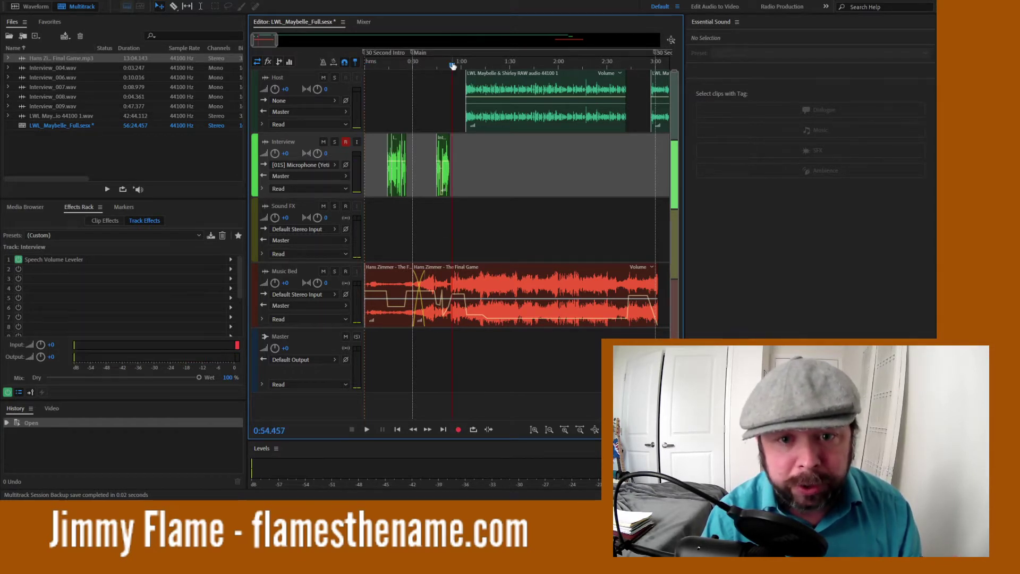
{"action": "left_click", "coordinate": [459, 429]}
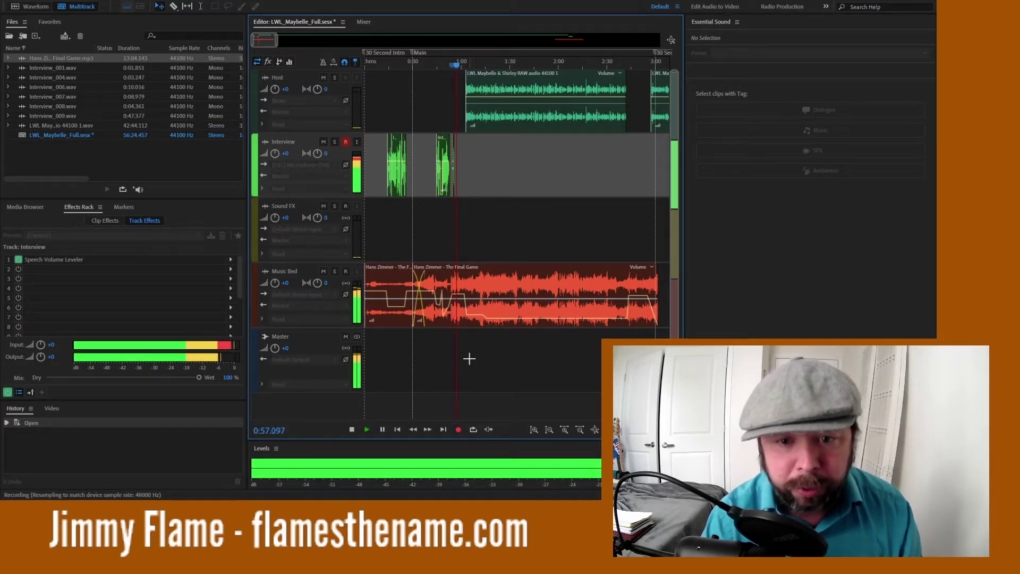
{"action": "left_click", "coordinate": [383, 431]}
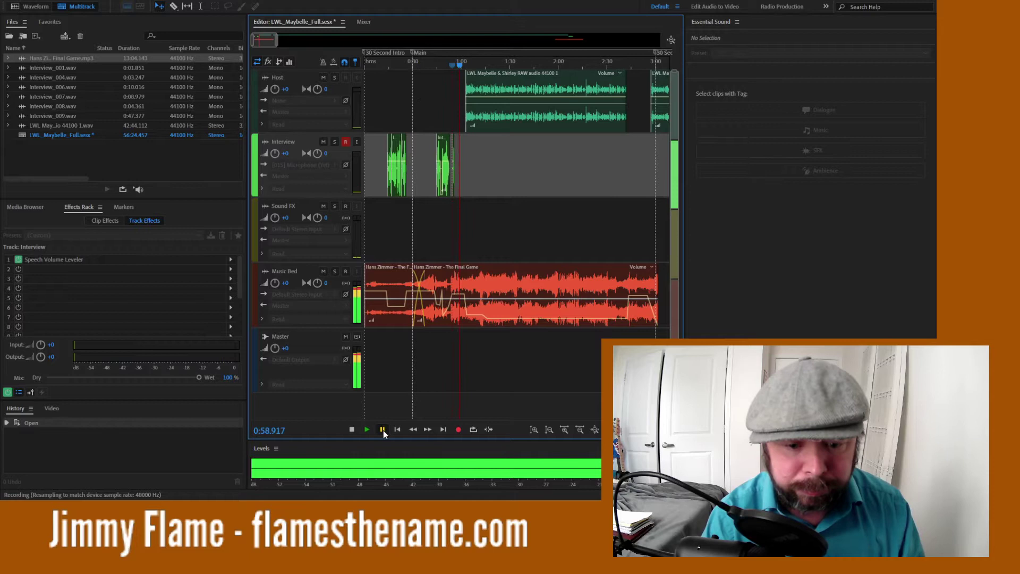
{"action": "left_click", "coordinate": [351, 429]}
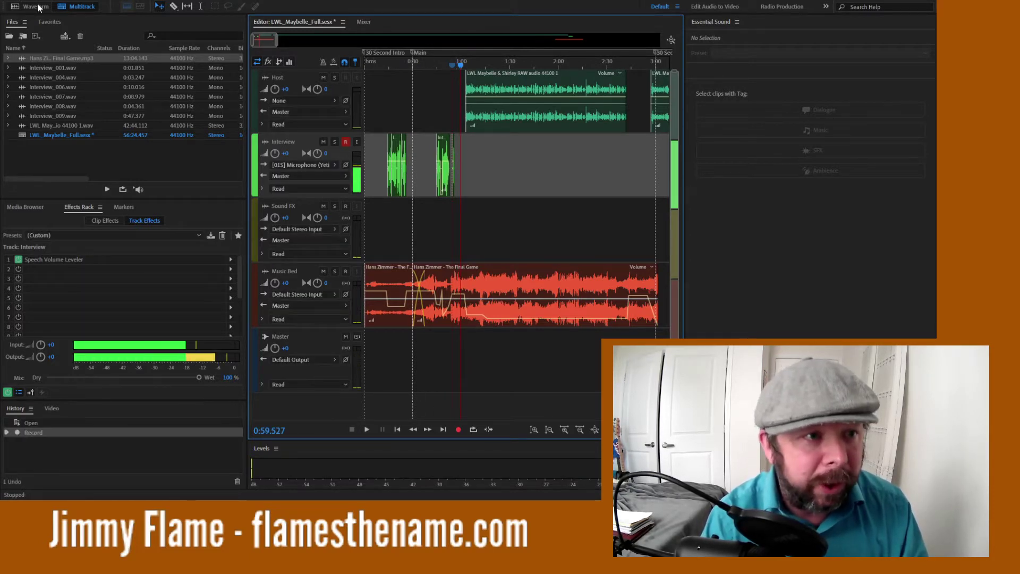
{"action": "key", "text": "ctrl+z"}
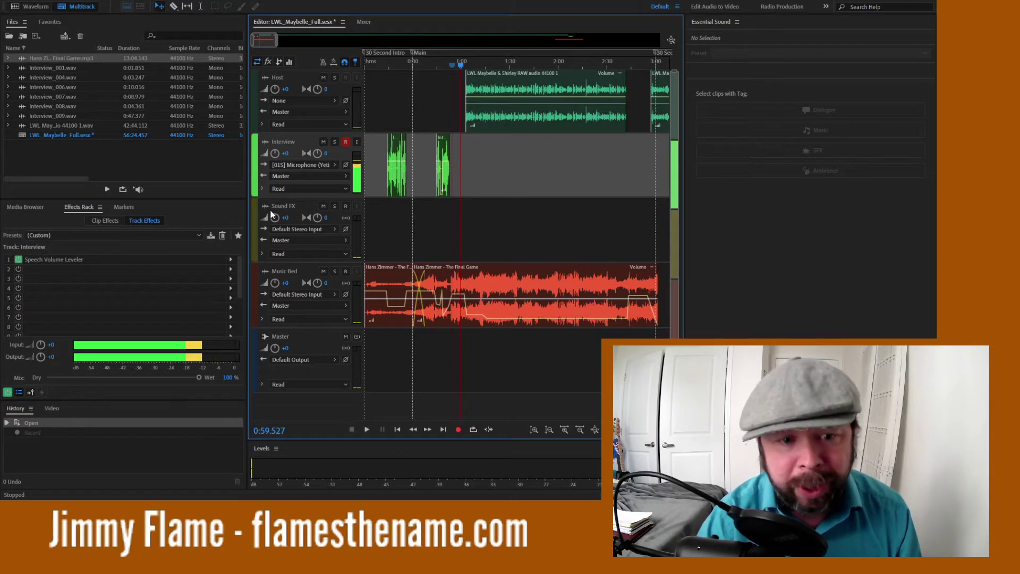
{"action": "left_click", "coordinate": [63, 106]}
{"action": "mouse_move", "coordinate": [64, 106]}
{"action": "left_mouse_down"}
{"action": "mouse_move", "coordinate": [286, 125]}
{"action": "mouse_move", "coordinate": [452, 242]}
{"action": "mouse_move", "coordinate": [511, 244]}
{"action": "mouse_move", "coordinate": [28, 102]}
{"action": "mouse_move", "coordinate": [45, 110]}
{"action": "left_mouse_up"}
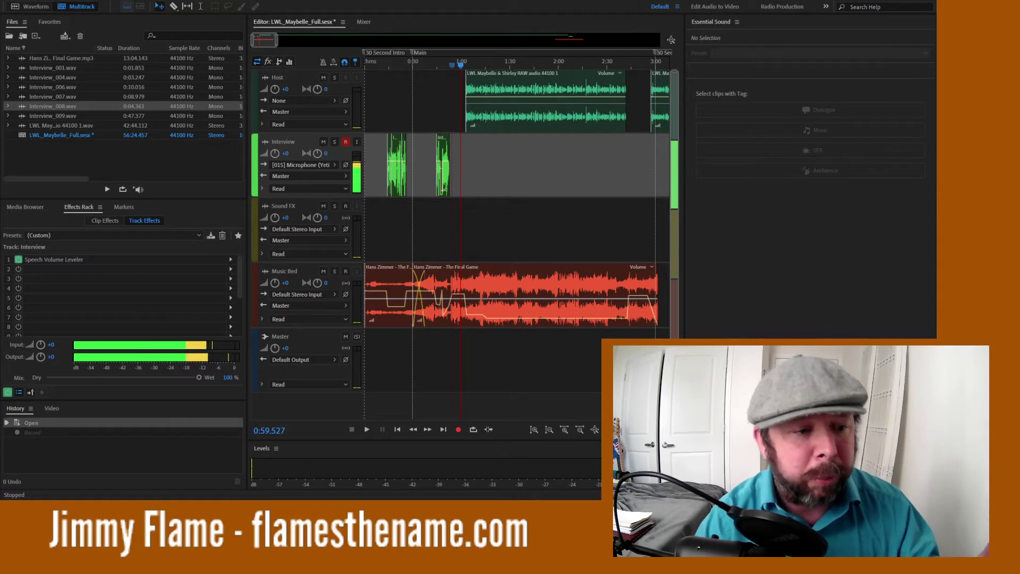
Inspect the Speech Volume Leveler, then select the Music Bed clip to show its Hard Limiter
{"action": "left_click", "coordinate": [84, 258]}
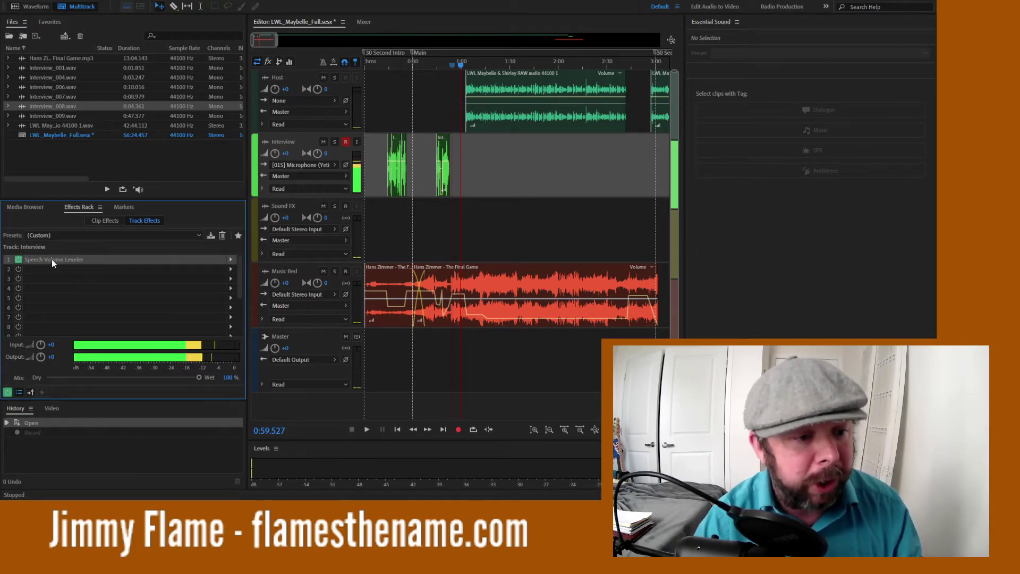
{"action": "left_click", "coordinate": [483, 289]}
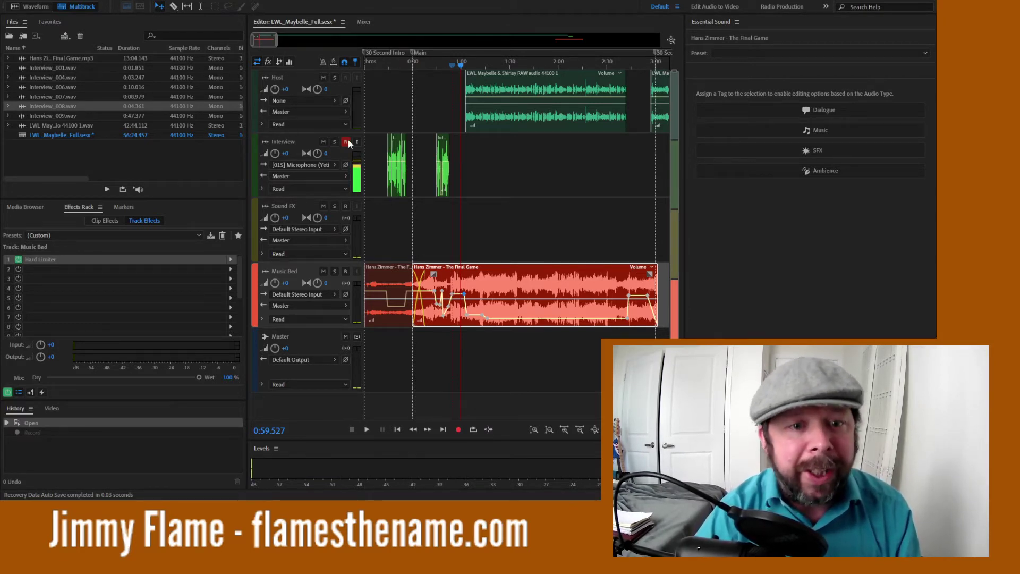
Disarm recording on the Interview track and place the Final Game mp3 on the Host track
{"action": "left_click", "coordinate": [335, 156]}
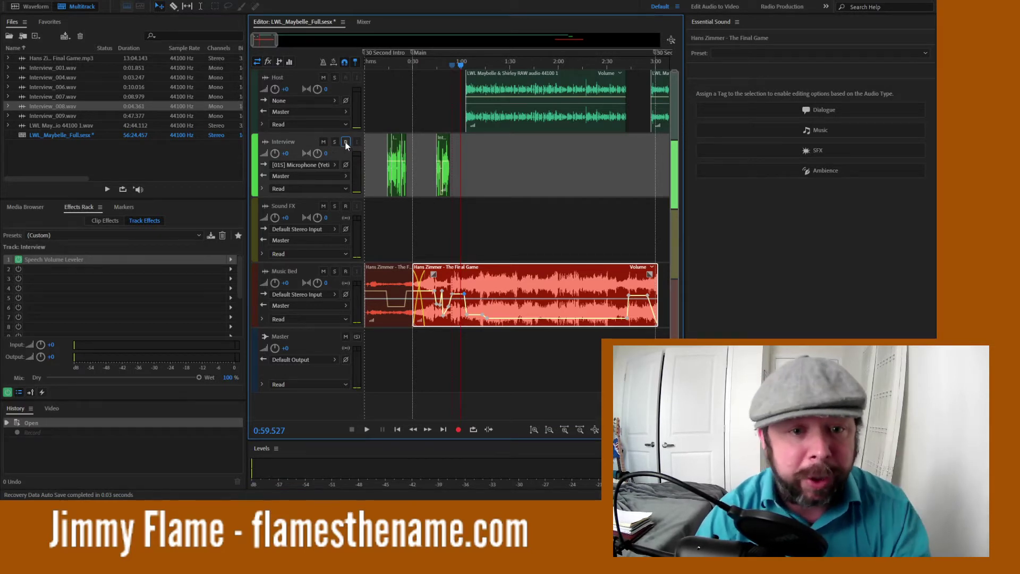
{"action": "left_click", "coordinate": [345, 142]}
{"action": "left_click", "coordinate": [347, 142]}
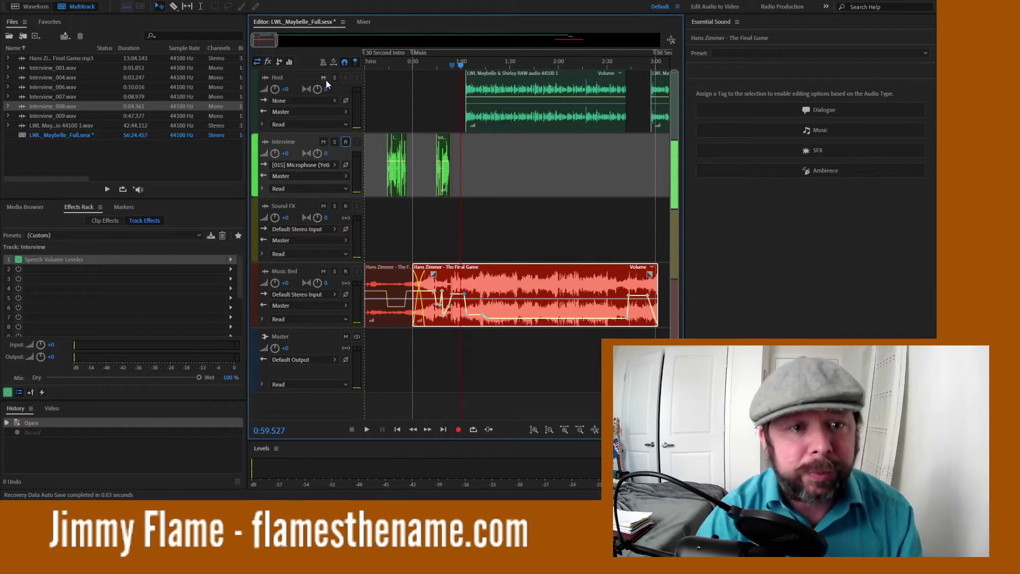
{"action": "left_click_drag", "start_coordinate": [69, 57], "coordinate": [47, 60]}
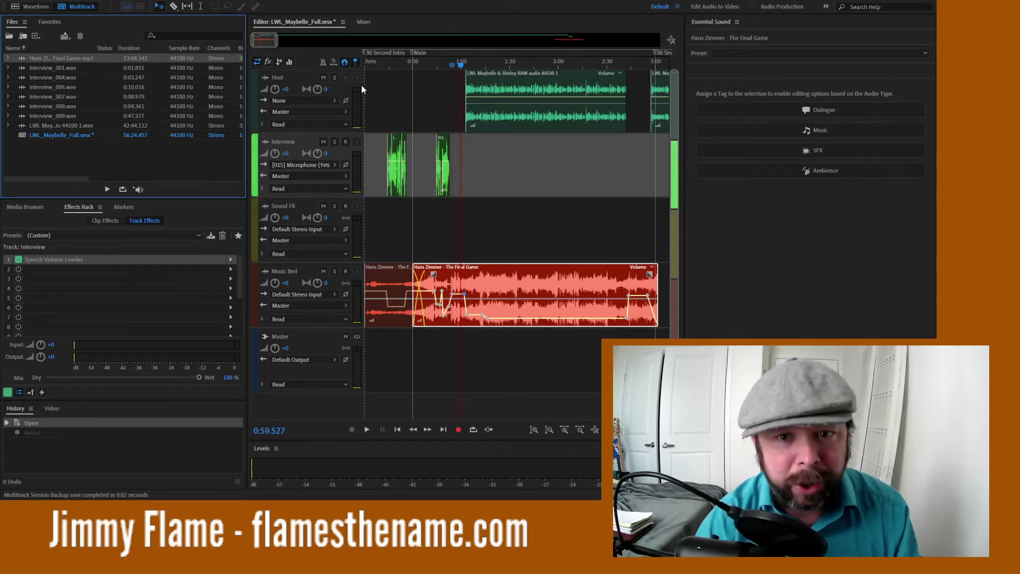
Play the session back from just before 1:00, then stop playback
{"action": "left_click_drag", "start_coordinate": [460, 65], "coordinate": [460, 65]}
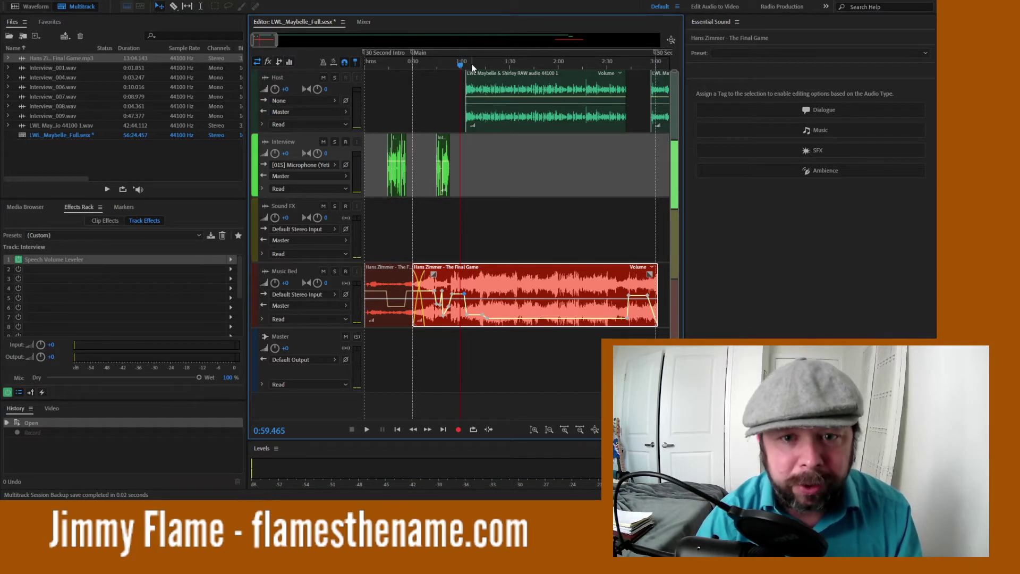
{"action": "key", "text": "space"}
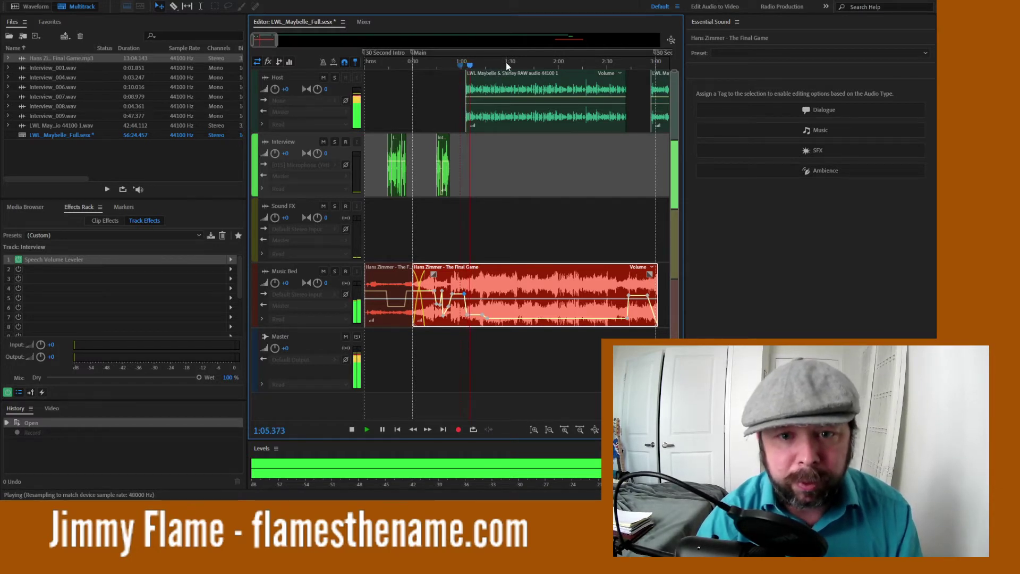
{"action": "left_click", "coordinate": [351, 430]}
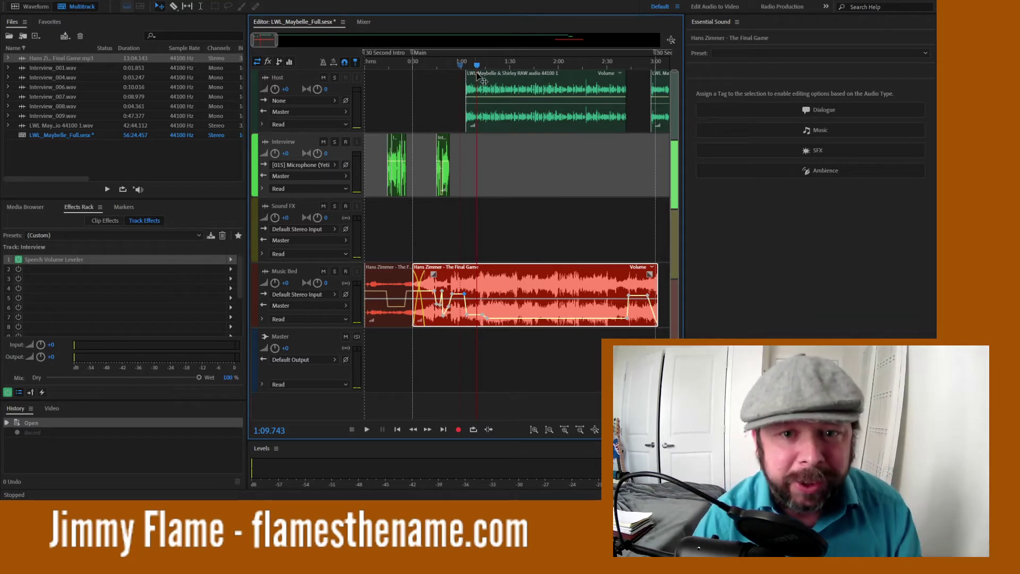
Select the Host clip, then trial a trim to about 1:10 and a volume drop, undoing both
{"action": "left_click", "coordinate": [462, 92]}
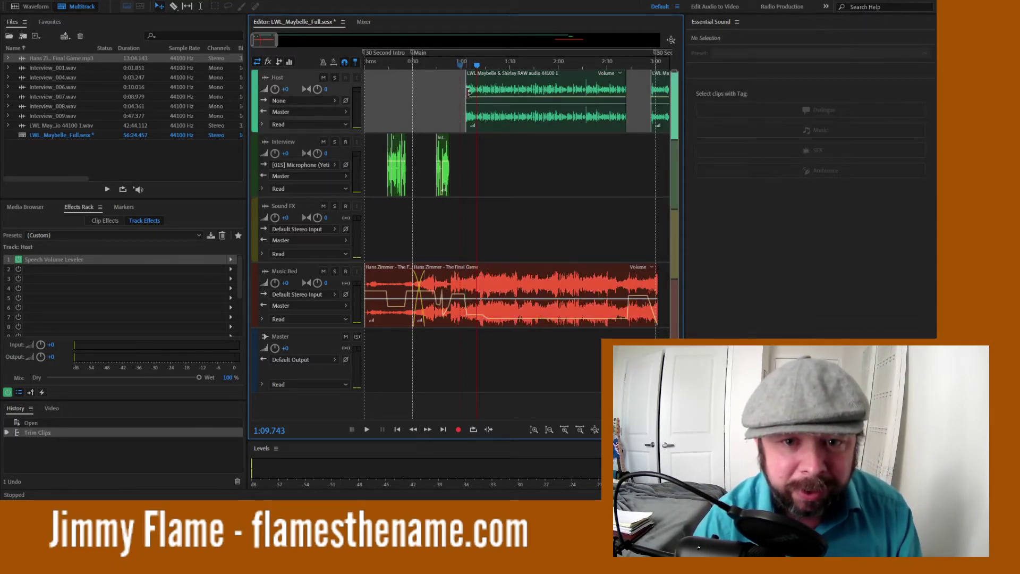
{"action": "left_click", "coordinate": [467, 92]}
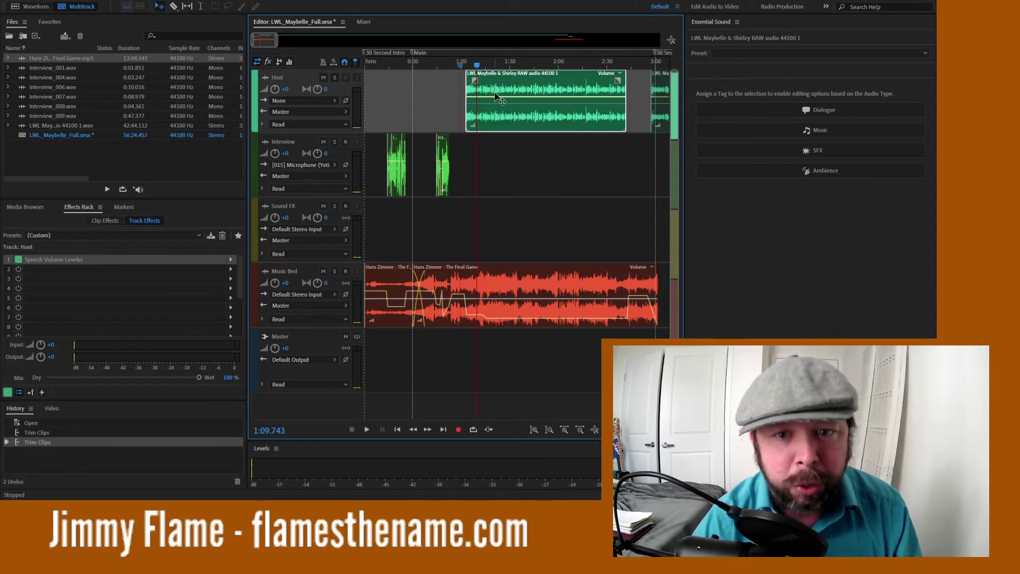
{"action": "left_click_drag", "start_coordinate": [626, 112], "coordinate": [598, 103]}
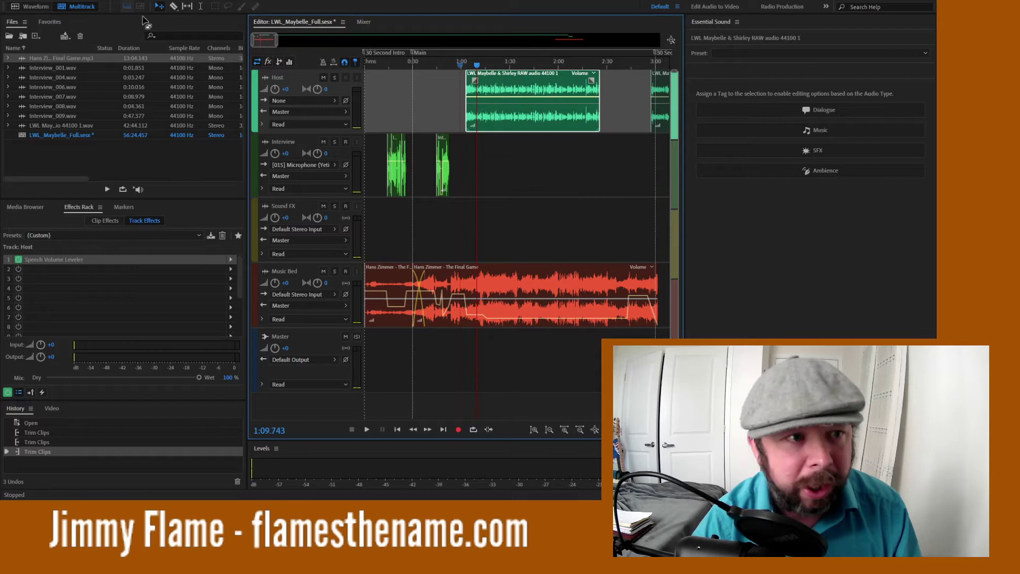
{"action": "key", "text": "ctrl+z"}
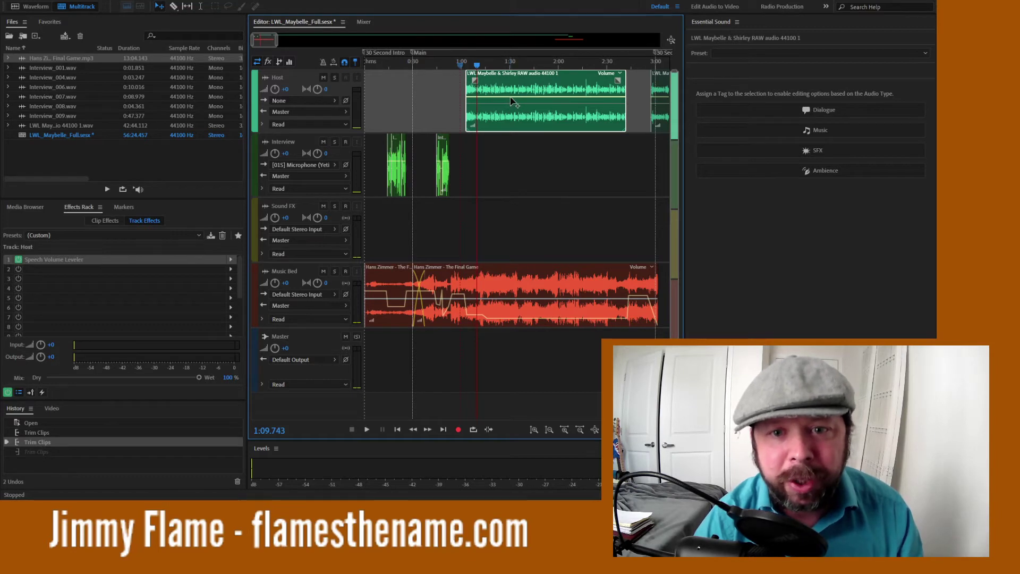
{"action": "left_click_drag", "start_coordinate": [511, 101], "coordinate": [515, 128]}
{"action": "key", "text": "ctrl+z"}
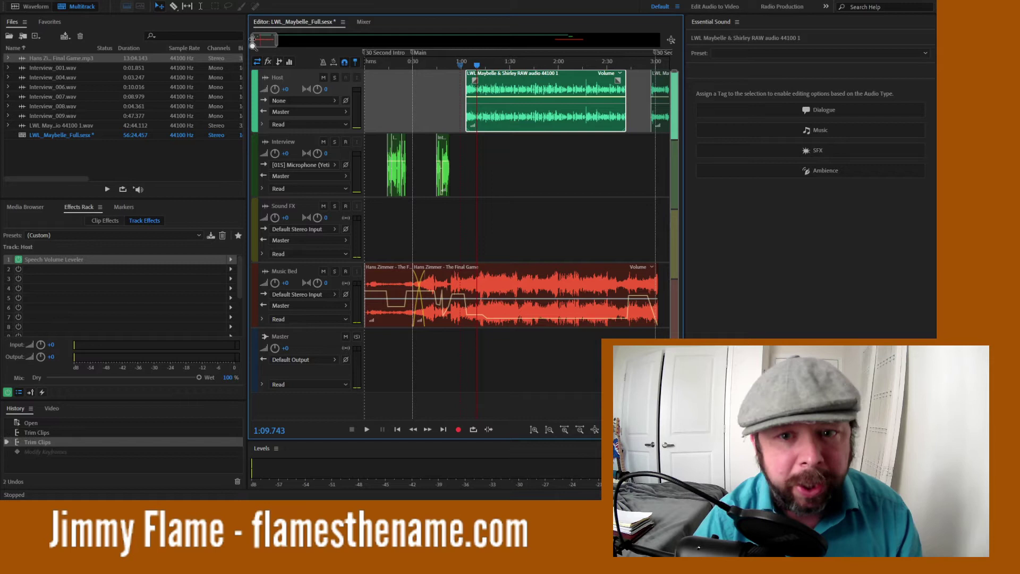
Add three Host volume keyframes, undo the dip and last keyframe, then razor the clip at 1:45
{"action": "left_click", "coordinate": [493, 100]}
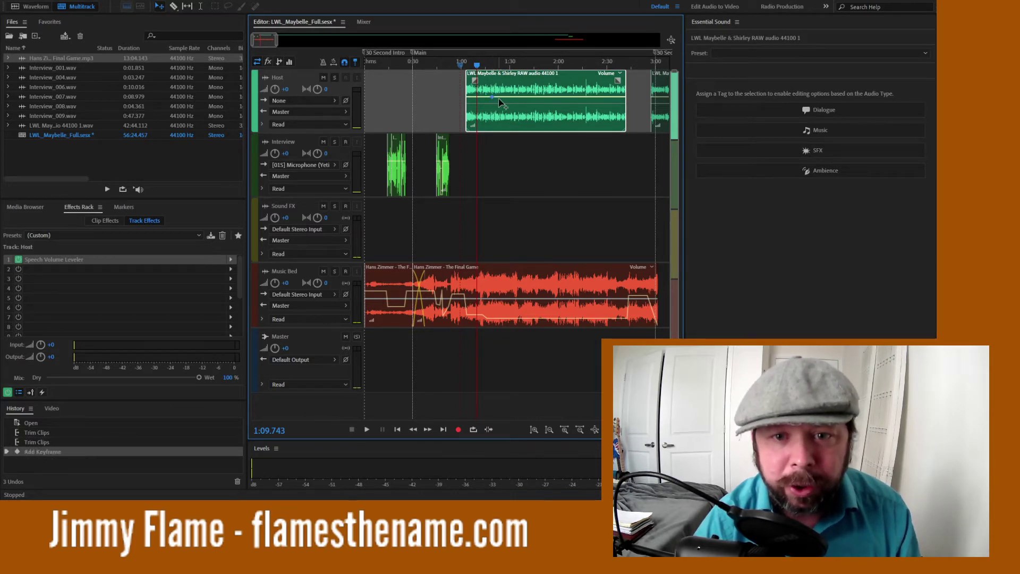
{"action": "left_click", "coordinate": [534, 97]}
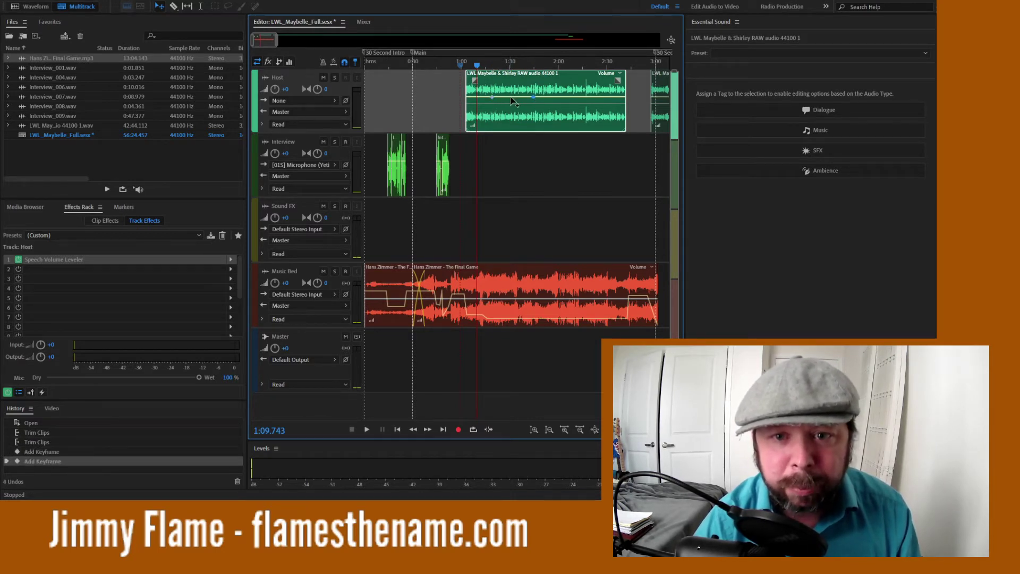
{"action": "left_click", "coordinate": [512, 100]}
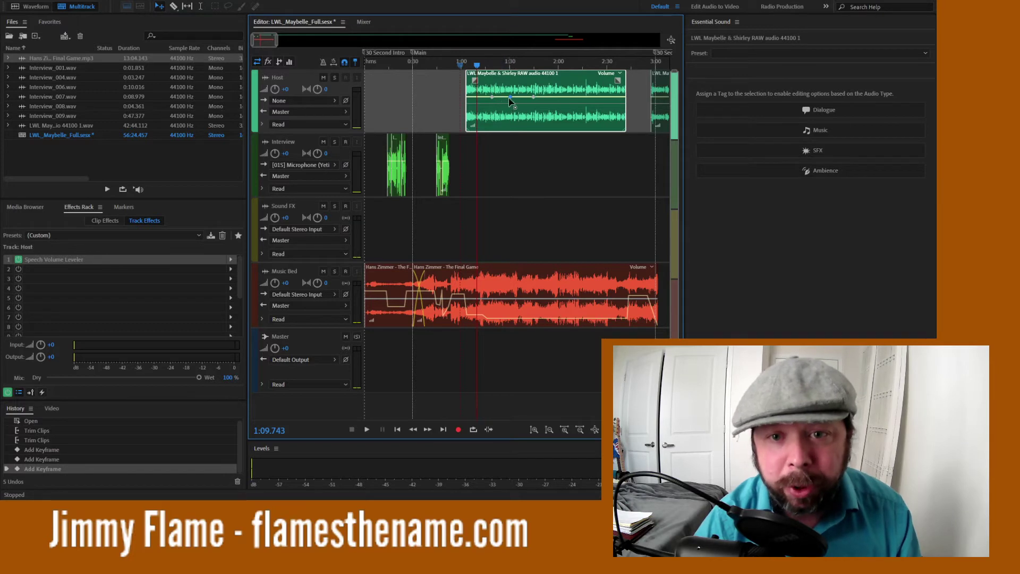
{"action": "mouse_move", "coordinate": [509, 98]}
{"action": "left_mouse_down"}
{"action": "mouse_move", "coordinate": [509, 127]}
{"action": "mouse_move", "coordinate": [510, 98]}
{"action": "left_mouse_up"}
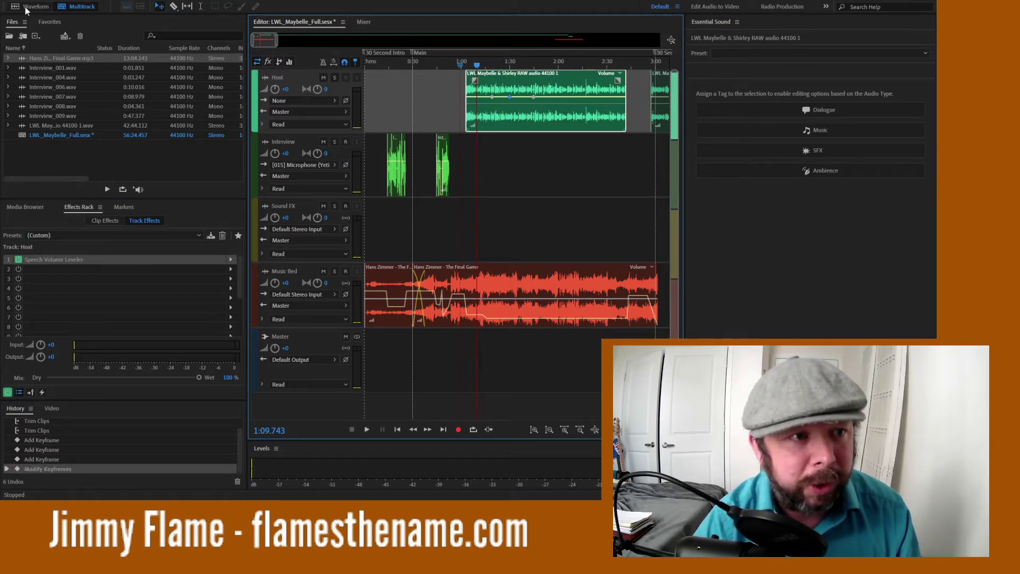
{"action": "key", "text": "ctrl+z"}
{"action": "key", "text": "ctrl+z"}
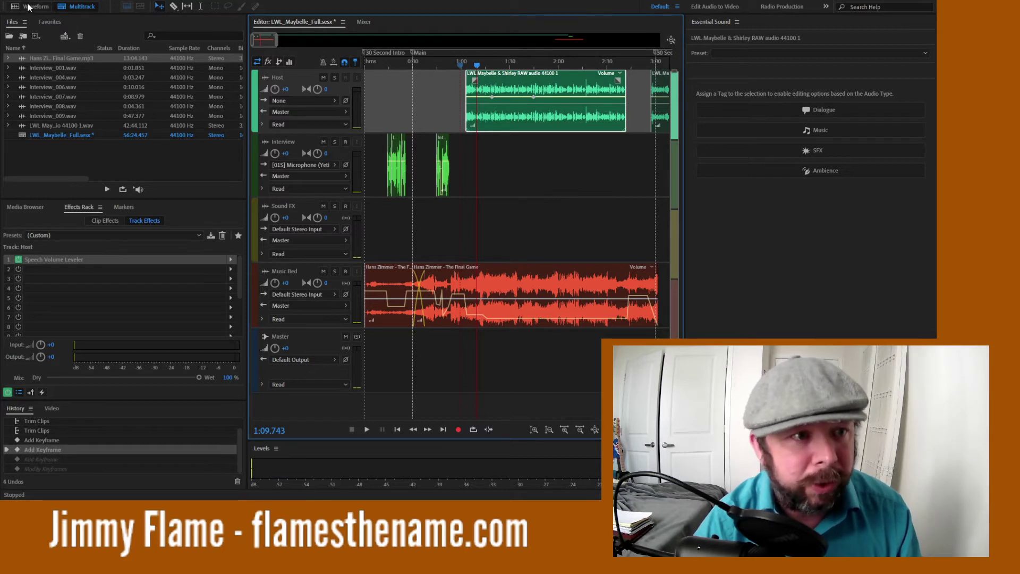
{"action": "key", "text": "ctrl+z"}
{"action": "key", "text": "ctrl+z"}
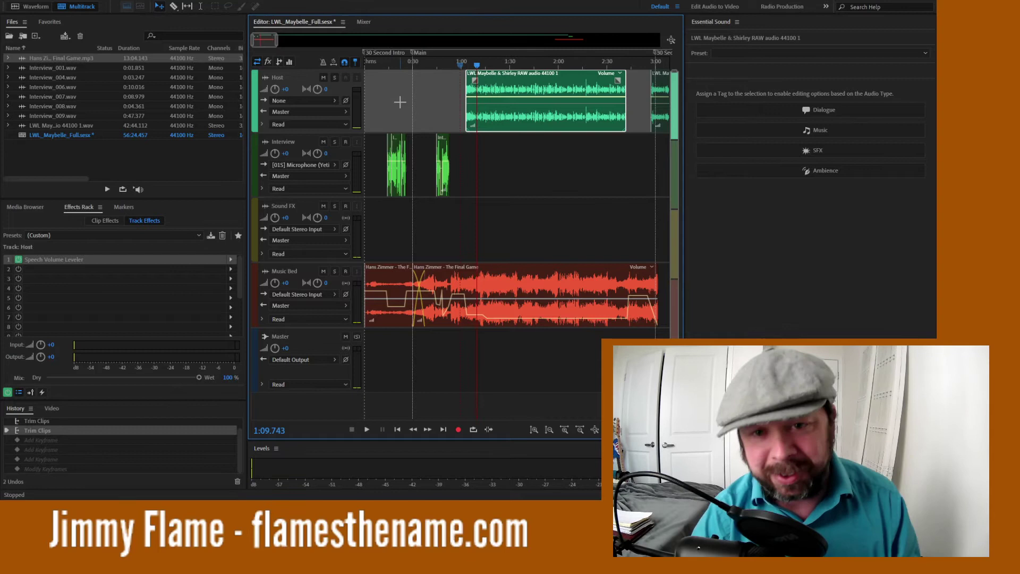
{"action": "left_click", "coordinate": [174, 7]}
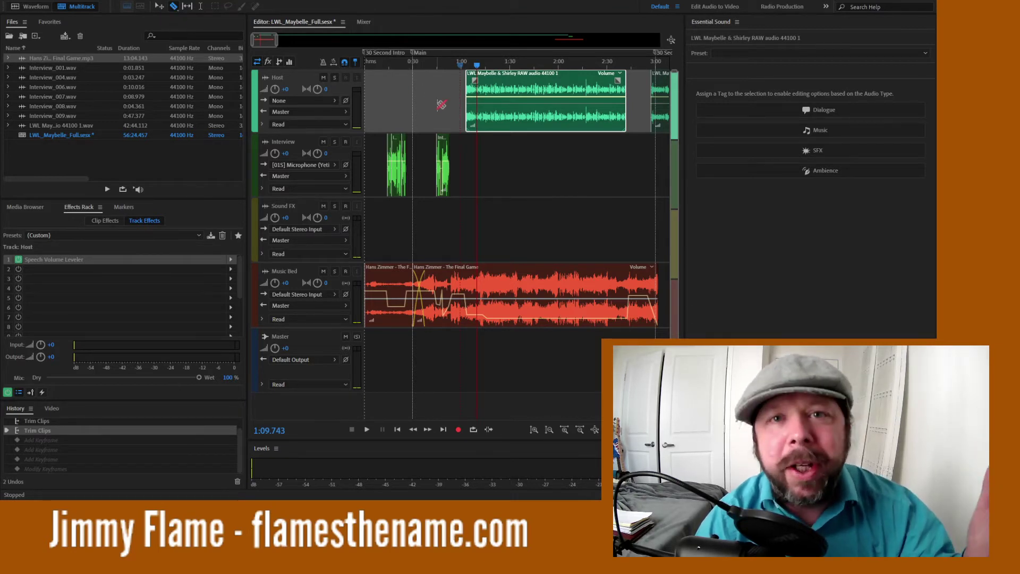
{"action": "left_click", "coordinate": [535, 106]}
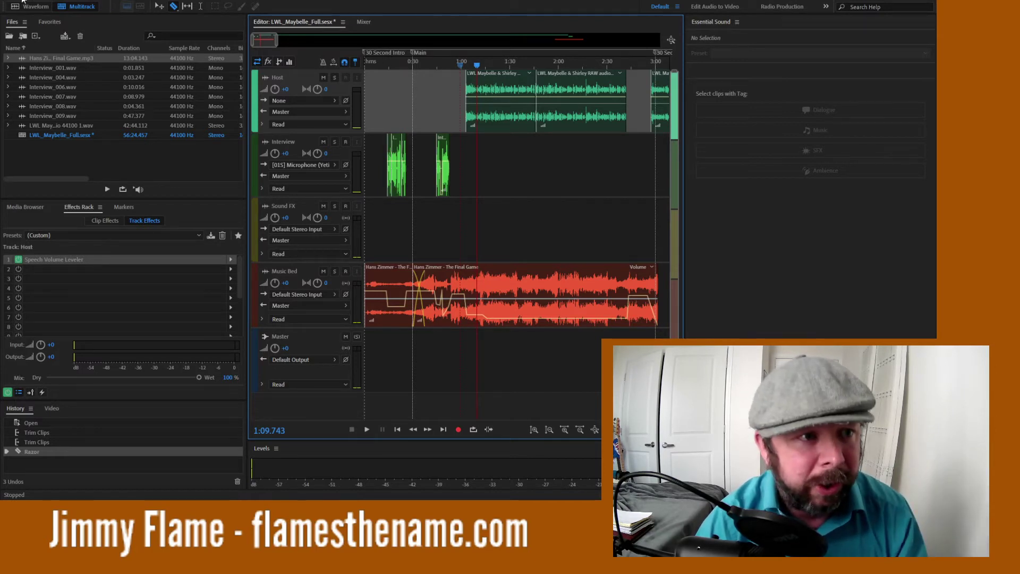
Undo the Host clip's razor cut, then zoom the timeline out and back in on the opening minutes
{"action": "key", "text": "ctrl+z"}
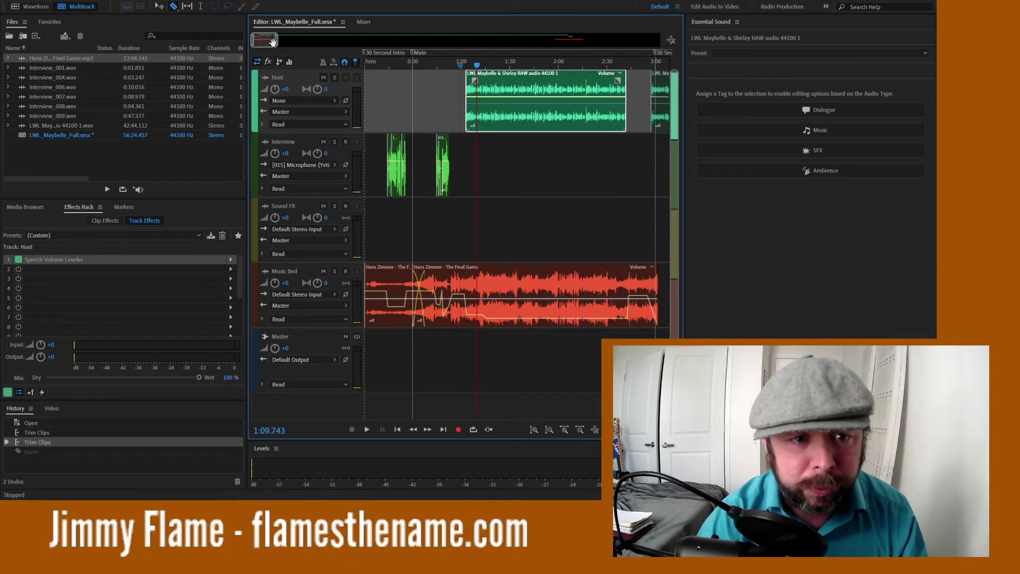
{"action": "left_click_drag", "start_coordinate": [272, 42], "coordinate": [456, 42]}
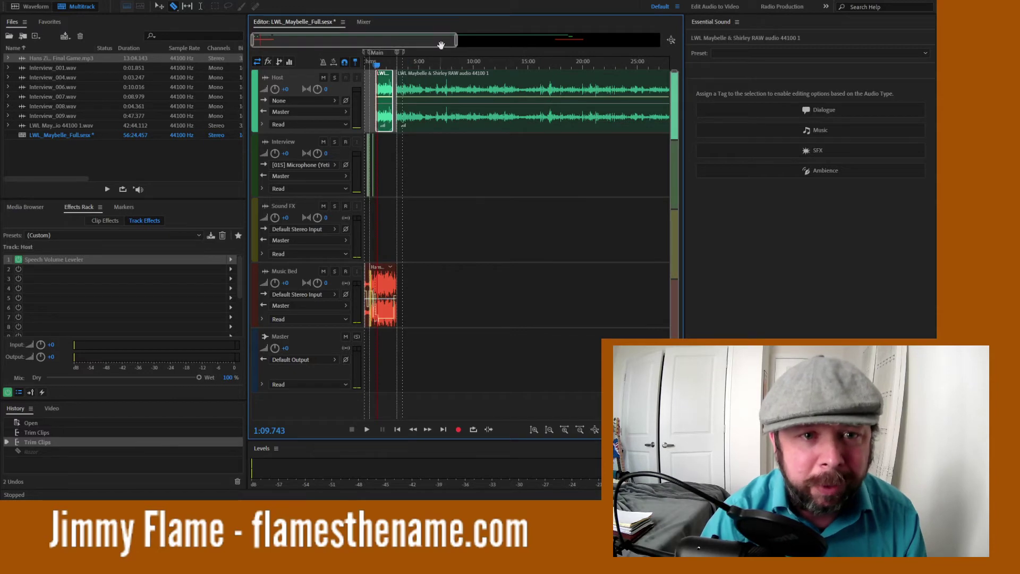
{"action": "left_click_drag", "start_coordinate": [458, 42], "coordinate": [292, 42]}
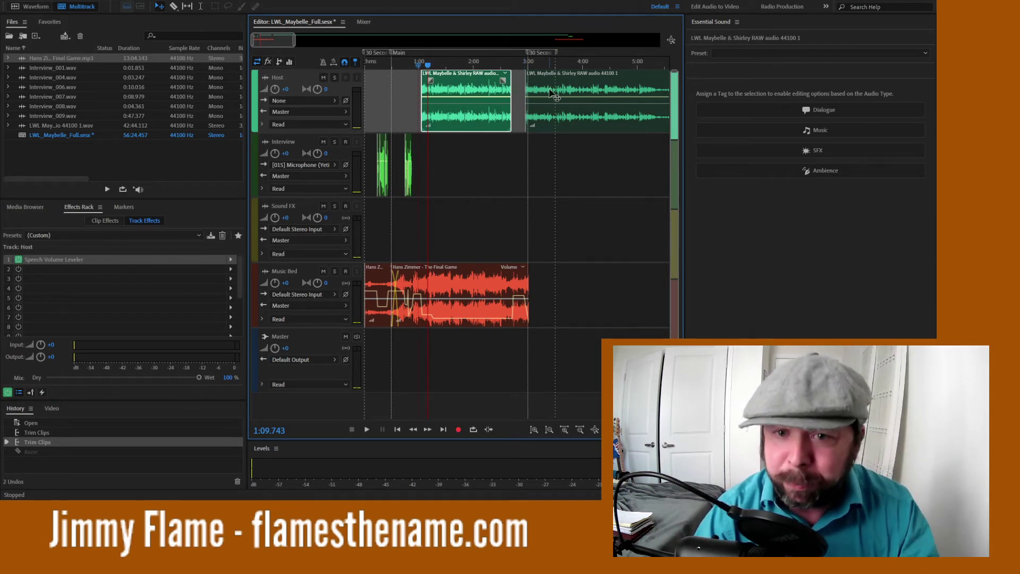
{"action": "left_click", "coordinate": [586, 92]}
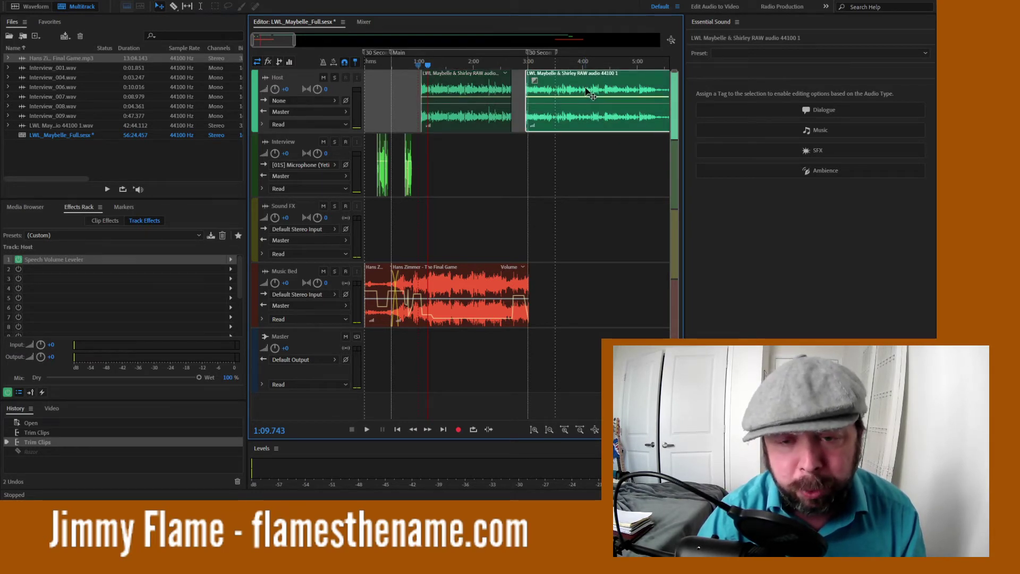
{"action": "left_click_drag", "start_coordinate": [588, 93], "coordinate": [547, 88]}
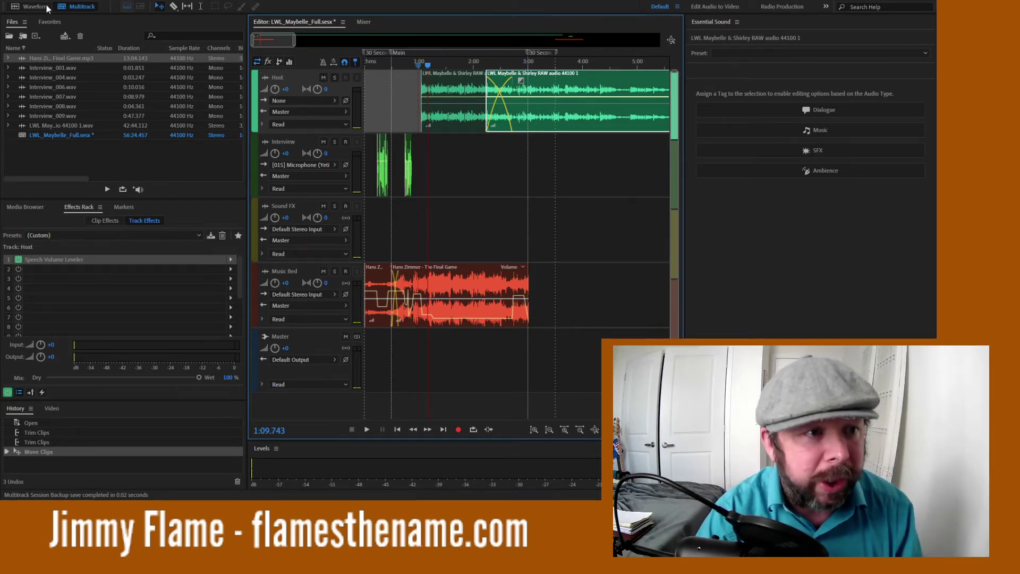
{"action": "key", "text": "ctrl+z"}
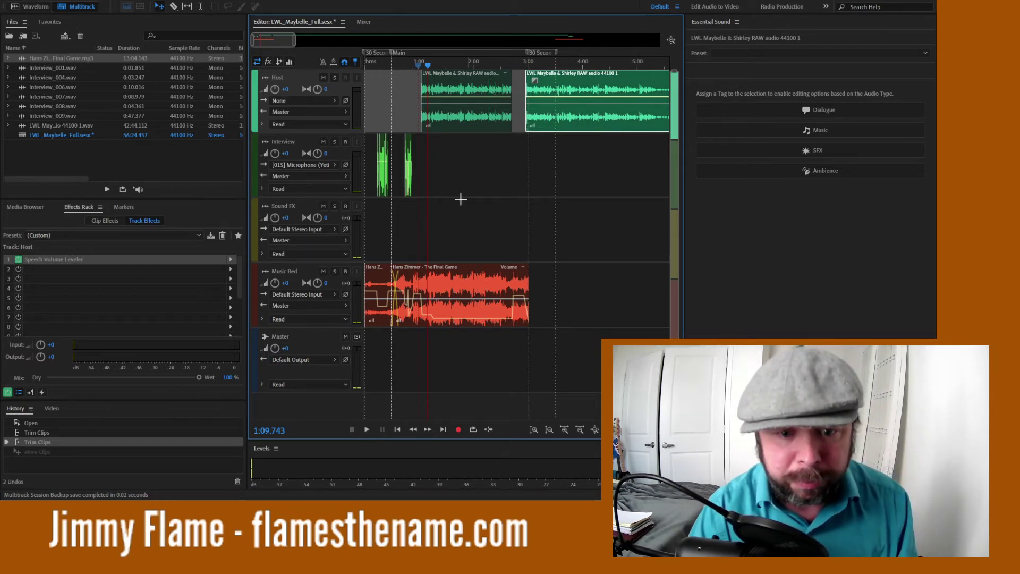
{"action": "left_click_drag", "start_coordinate": [294, 42], "coordinate": [586, 43]}
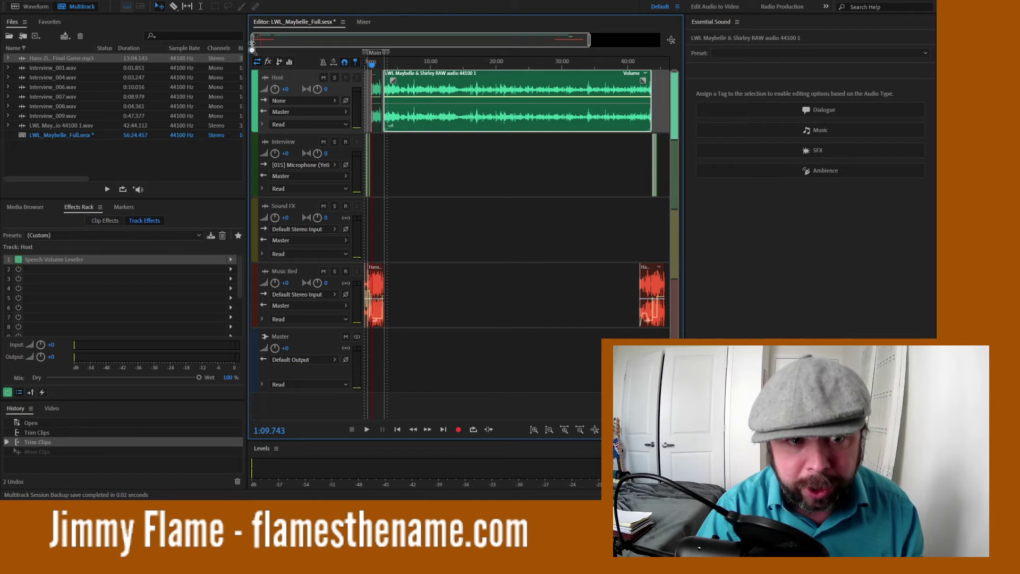
{"action": "left_click_drag", "start_coordinate": [254, 46], "coordinate": [553, 43]}
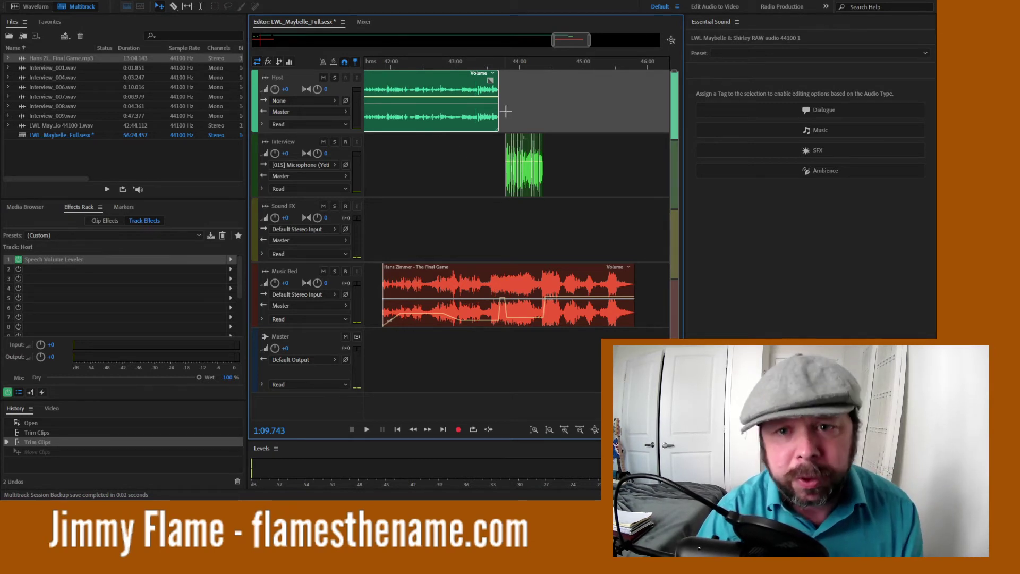
{"action": "left_click_drag", "start_coordinate": [553, 42], "coordinate": [277, 38]}
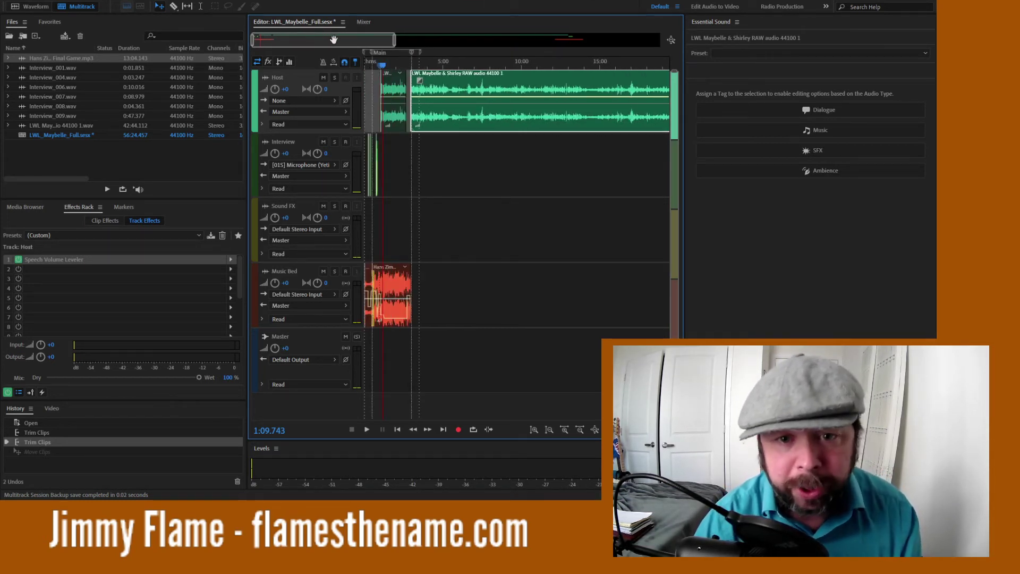
{"action": "left_click_drag", "start_coordinate": [394, 45], "coordinate": [281, 42]}
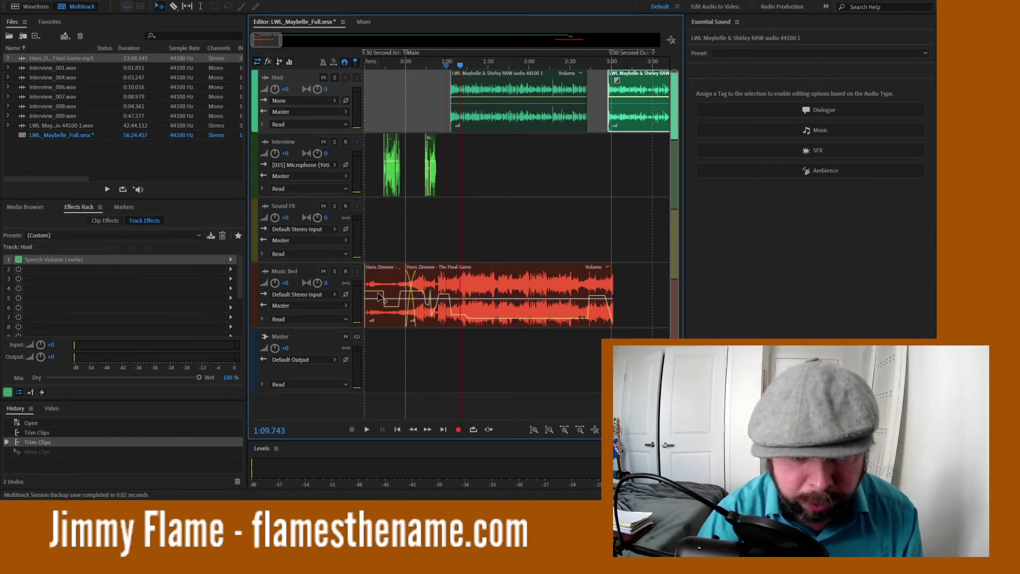
Select the Hans Zimmer clip on the Music Bed track to bring it into Essential Sound
{"action": "left_click", "coordinate": [487, 281]}
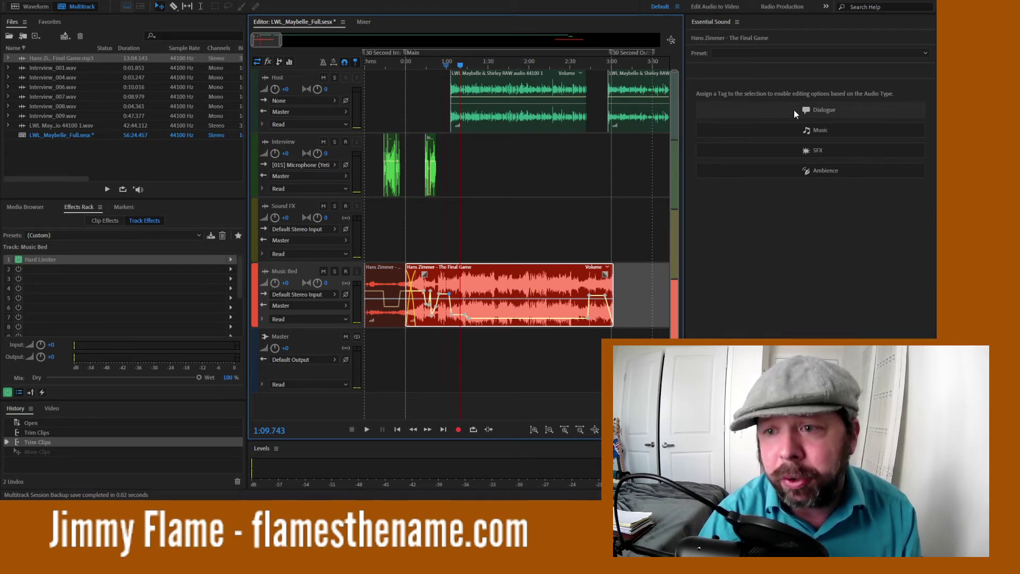
Tag the Music Bed clip as Music and enable Ducking at -18.0 dB with 800 ms fades
{"action": "left_click", "coordinate": [815, 127]}
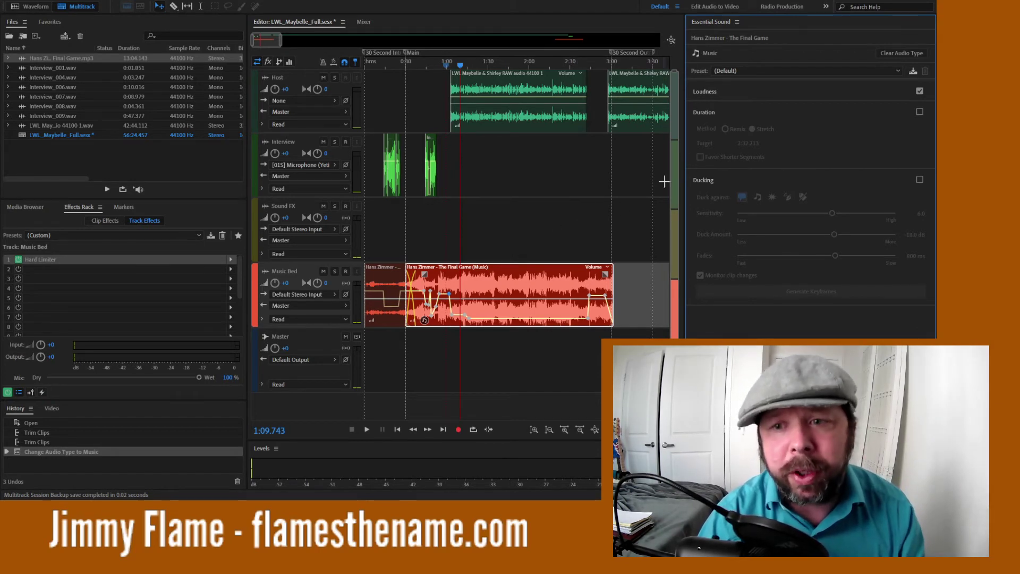
{"action": "left_click", "coordinate": [892, 54]}
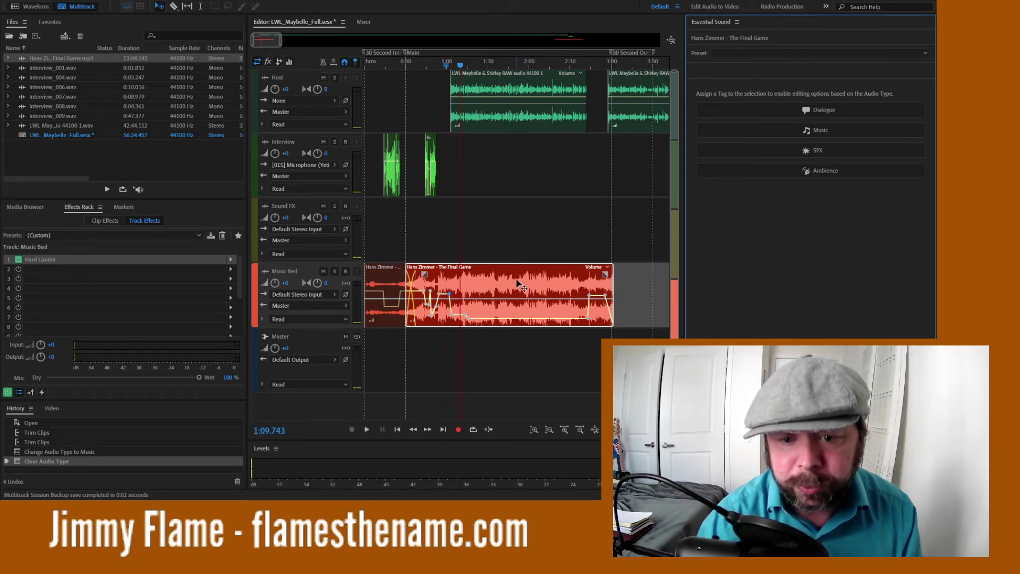
{"action": "left_click", "coordinate": [818, 131]}
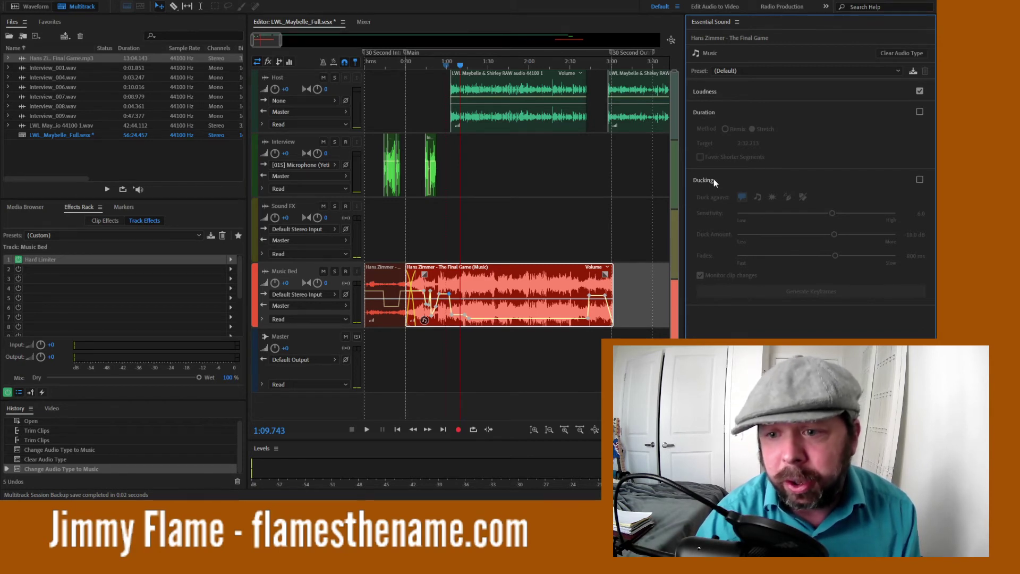
{"action": "left_click", "coordinate": [917, 180]}
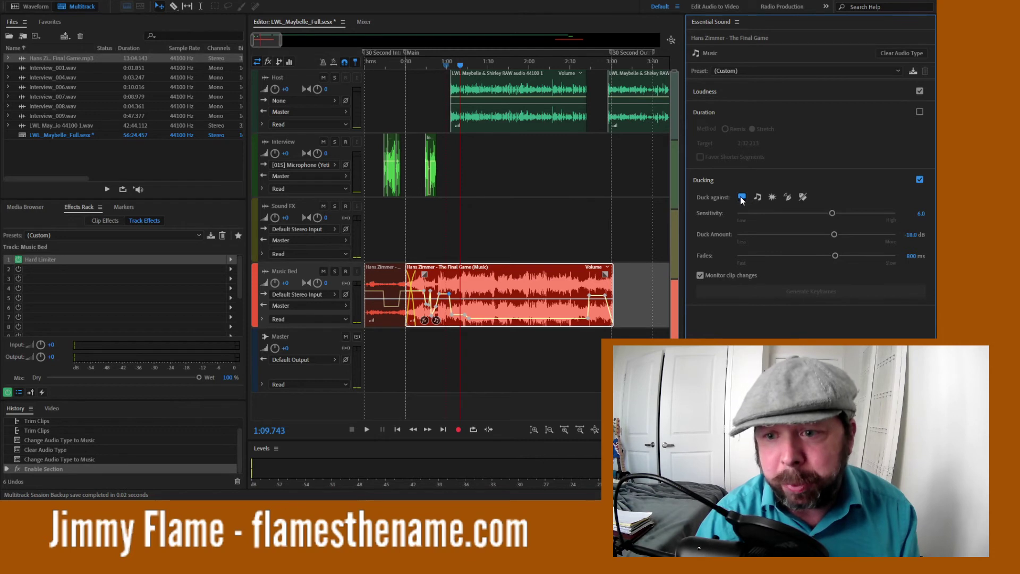
Clear the music clip's Music tag, then tag the first Host clip as Dialogue and clear that too
{"action": "left_click", "coordinate": [898, 53]}
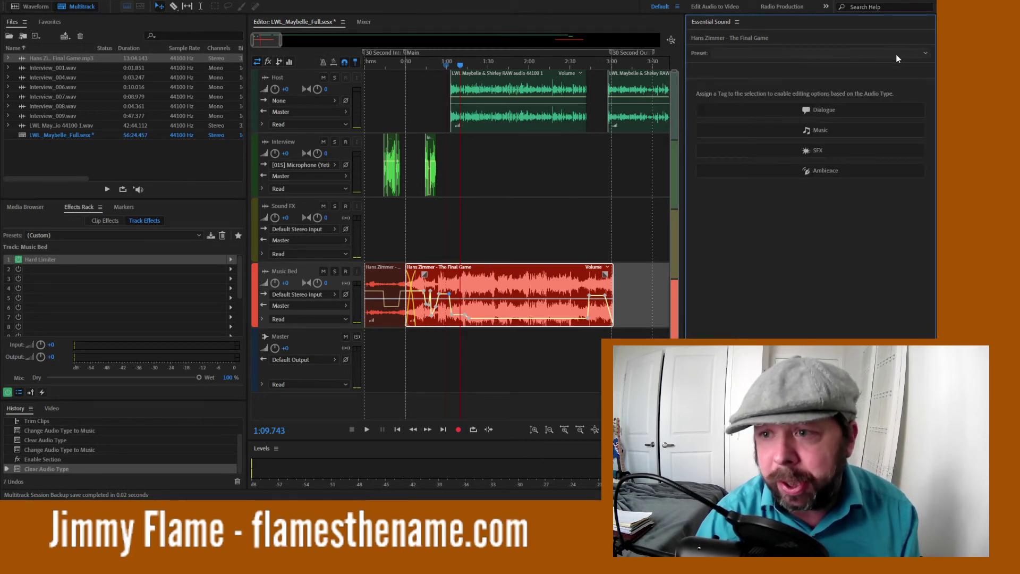
{"action": "left_click", "coordinate": [523, 116]}
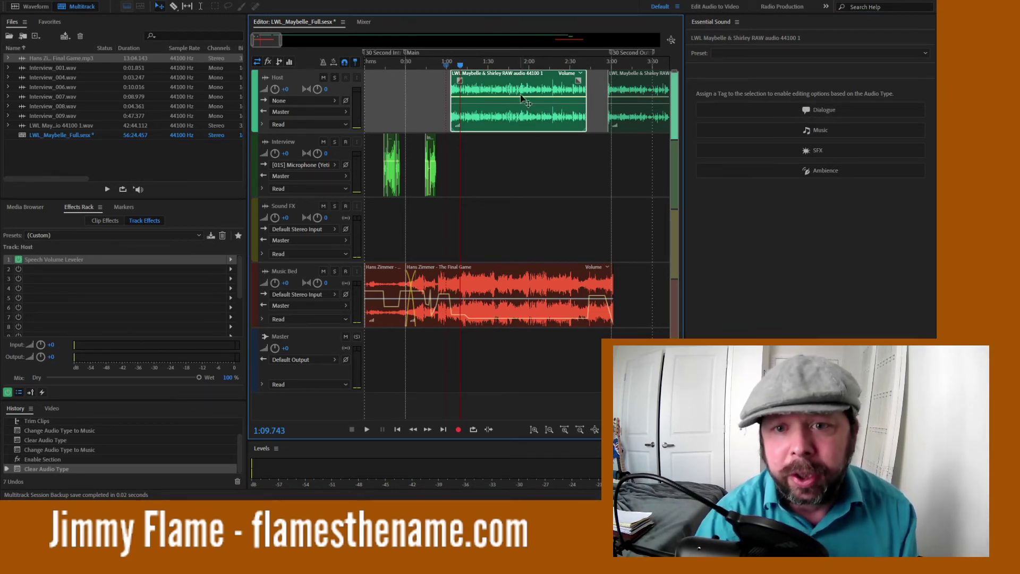
{"action": "left_click", "coordinate": [835, 112]}
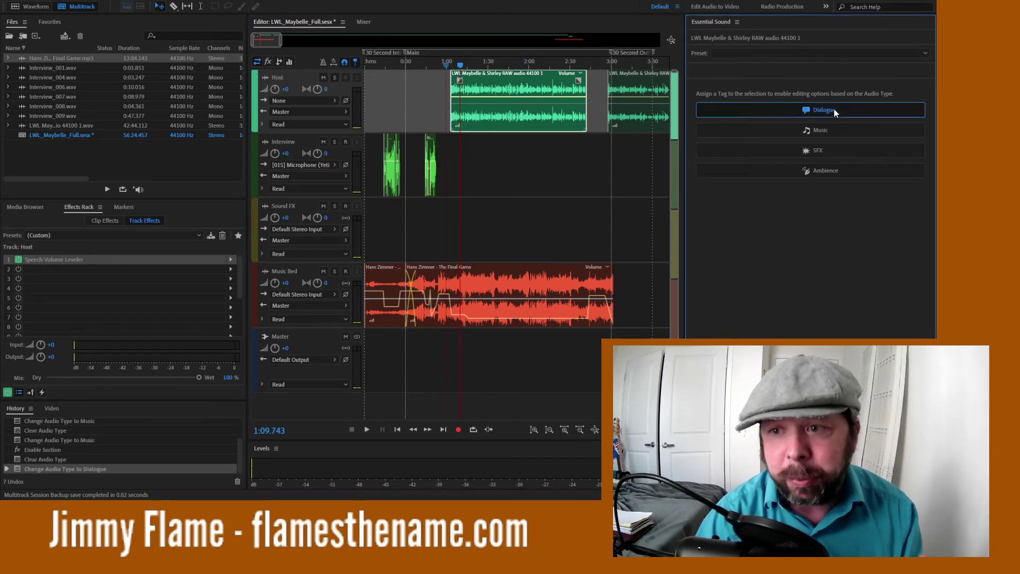
{"action": "left_click", "coordinate": [835, 112]}
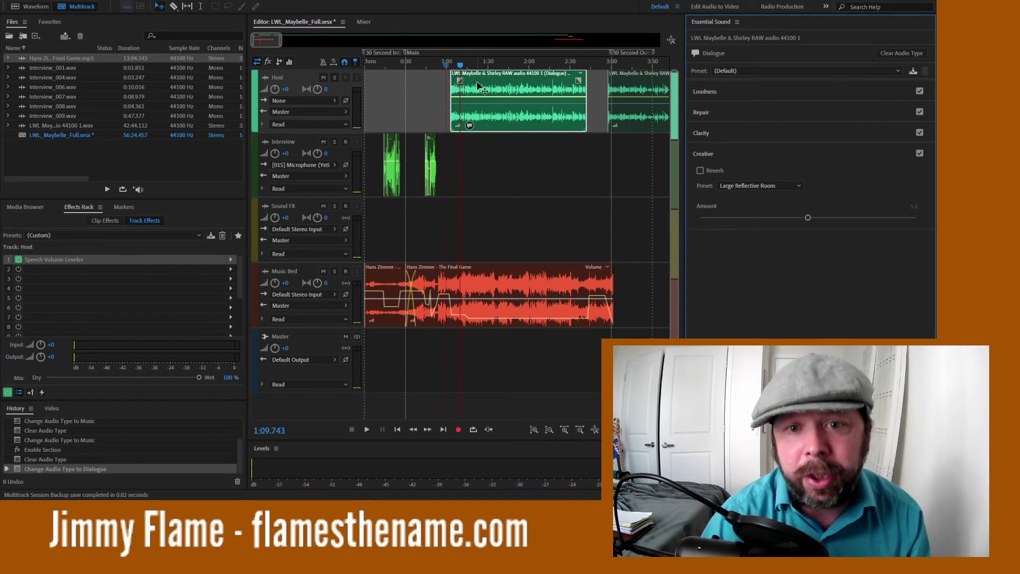
{"action": "left_click", "coordinate": [898, 53]}
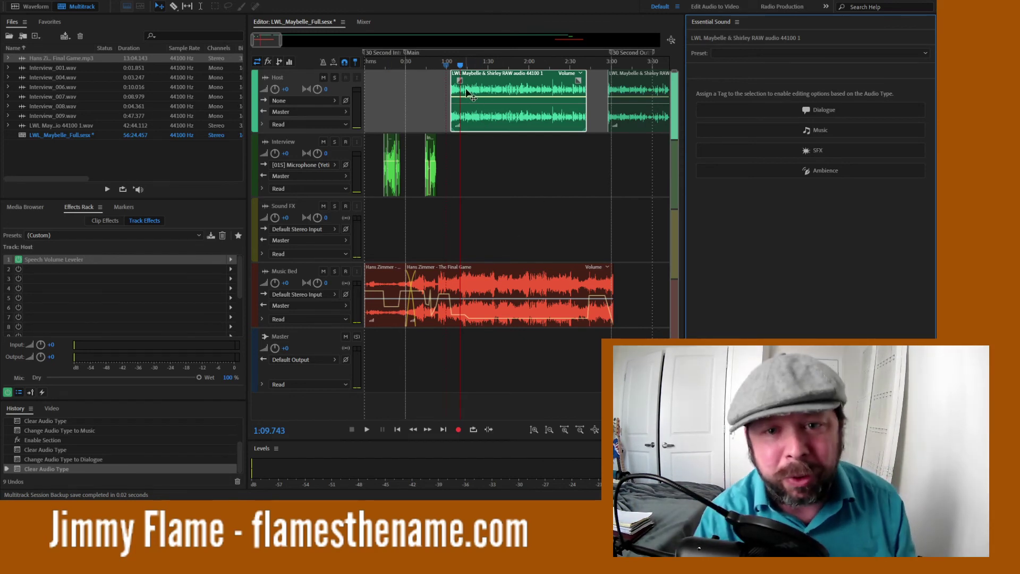
Zoom in on amplitude and time, set the playhead to 1:02.595, then zoom back out
{"action": "left_click", "coordinate": [534, 430]}
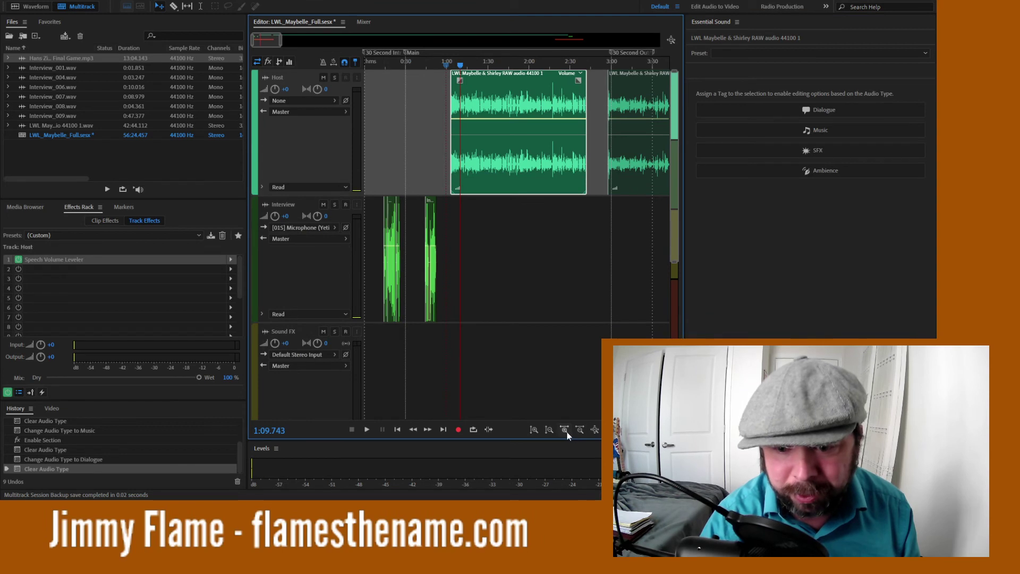
{"action": "left_click", "coordinate": [566, 429]}
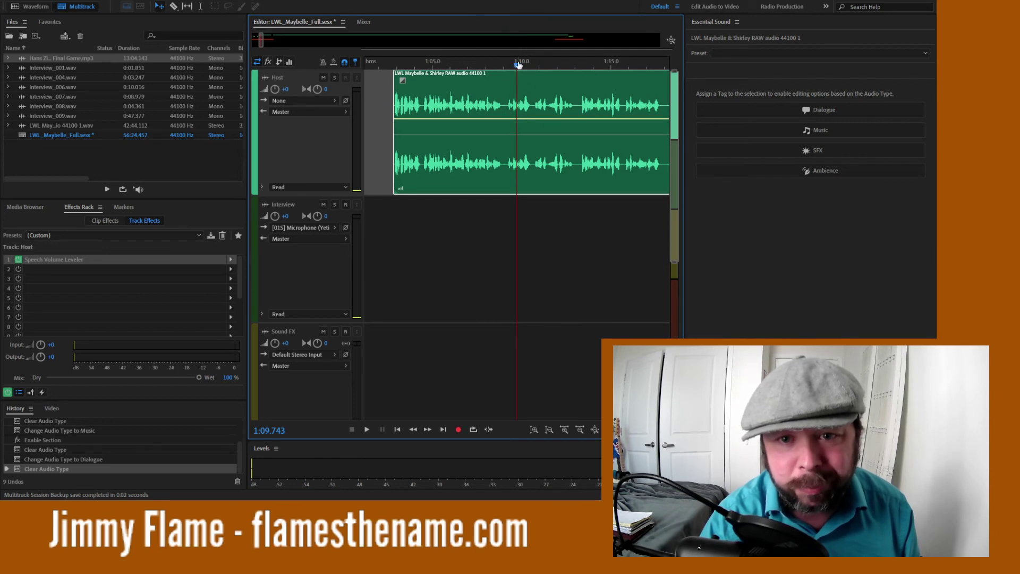
{"action": "left_click_drag", "start_coordinate": [518, 64], "coordinate": [414, 62]}
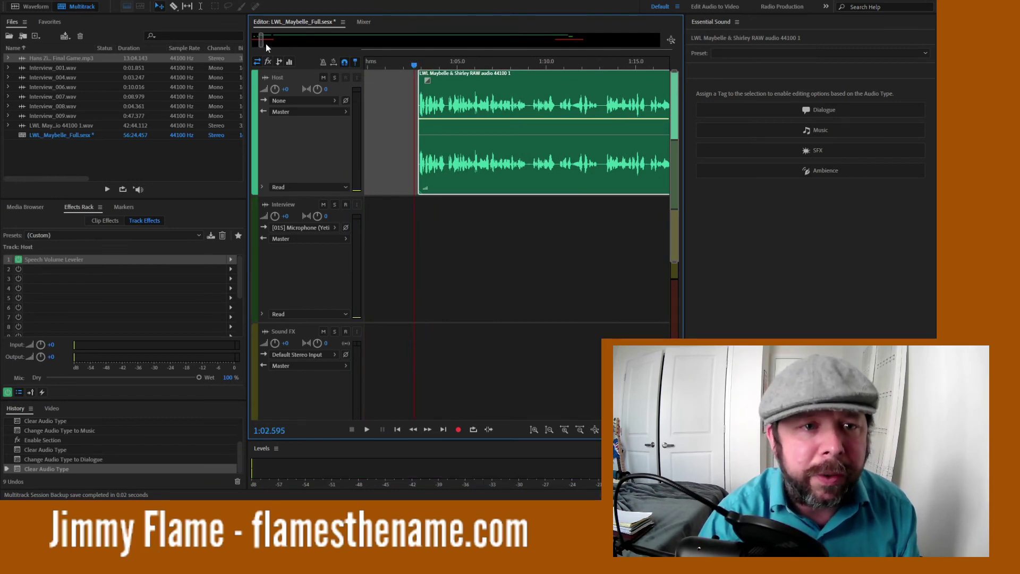
{"action": "scroll", "coordinate": [271, 41], "scroll_direction": "down", "scroll_amount": 8}
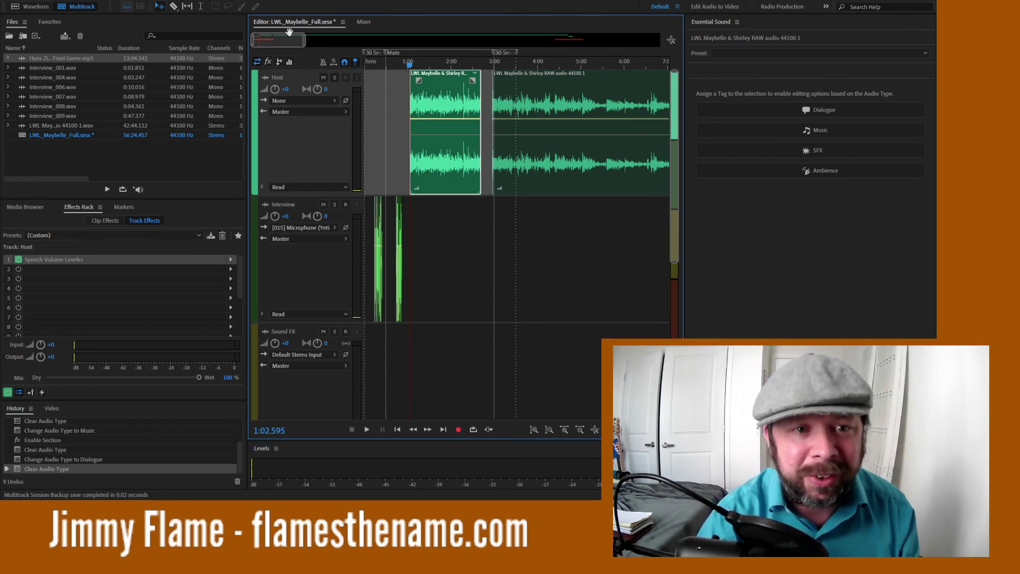
Return the Host track to normal height, then zoom the timeline out to show the full session
{"action": "left_click", "coordinate": [534, 430]}
{"action": "left_click", "coordinate": [552, 429]}
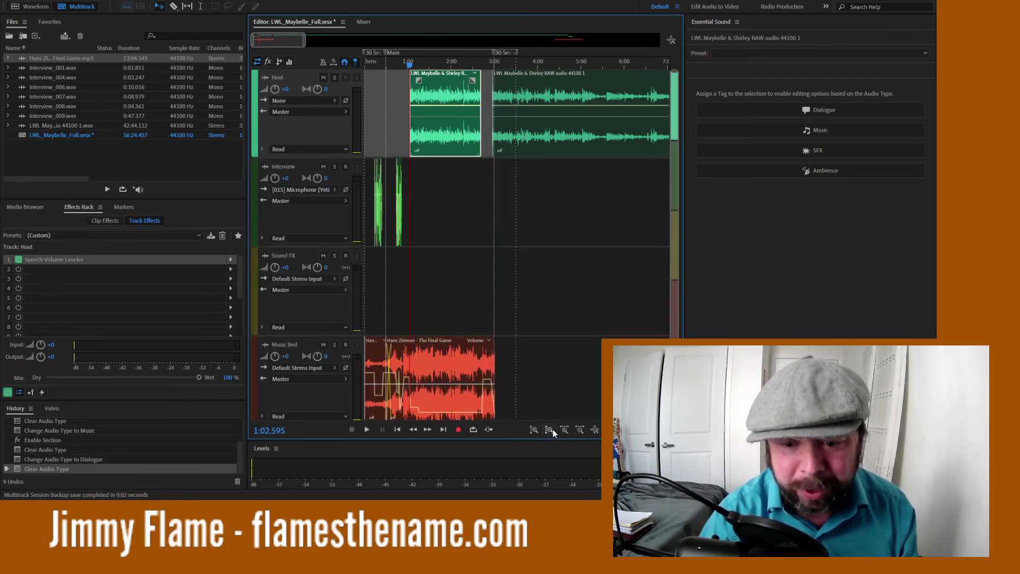
{"action": "left_click", "coordinate": [564, 431]}
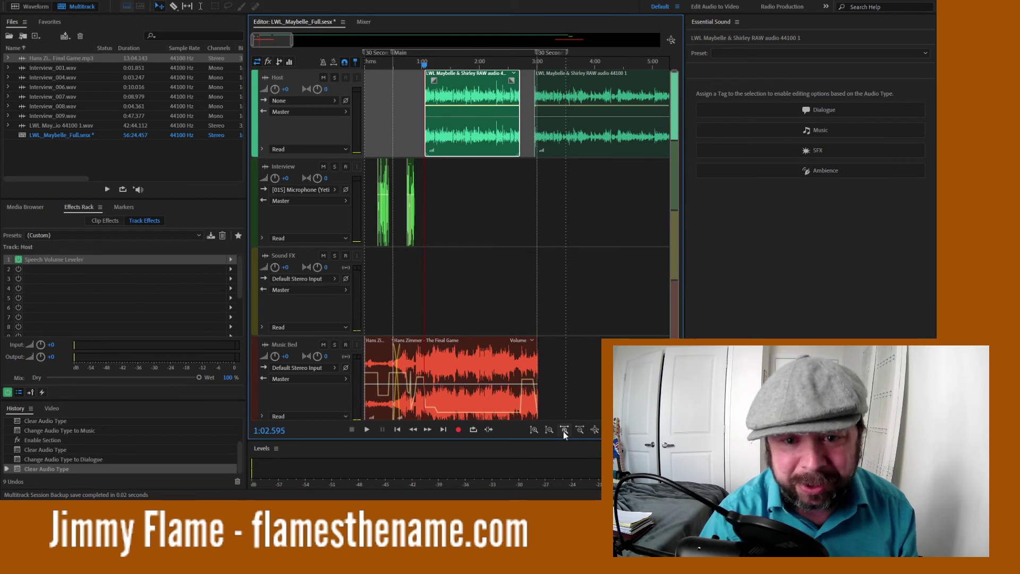
{"action": "left_click", "coordinate": [579, 431]}
{"action": "left_click", "coordinate": [579, 431]}
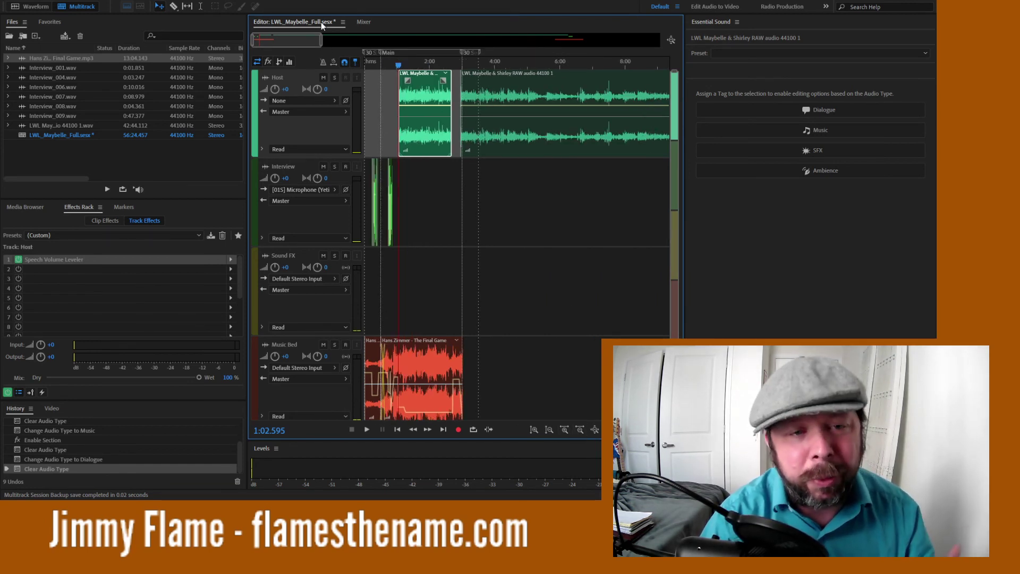
{"action": "left_click_drag", "start_coordinate": [291, 43], "coordinate": [290, 43]}
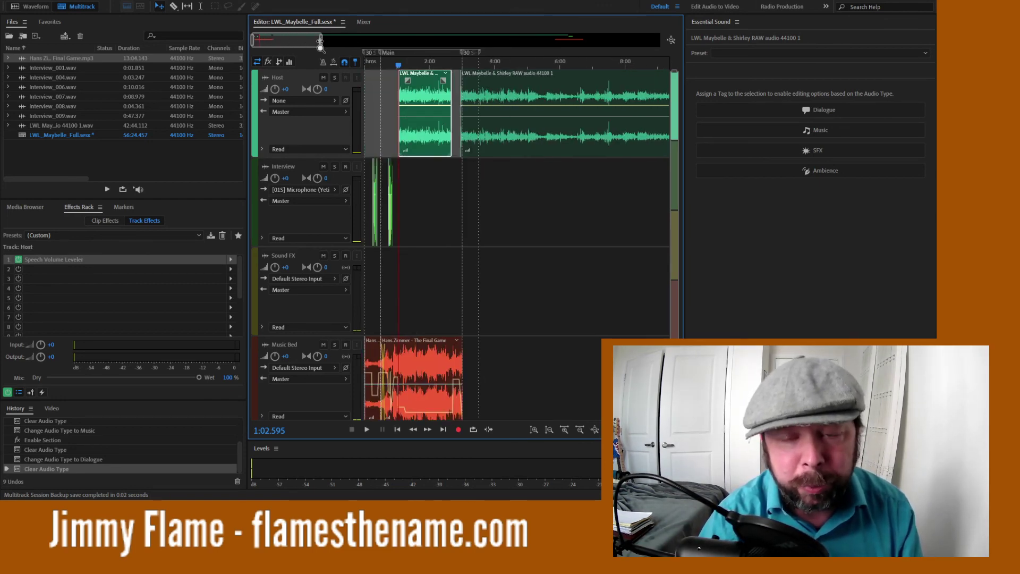
{"action": "left_click_drag", "start_coordinate": [319, 41], "coordinate": [279, 42]}
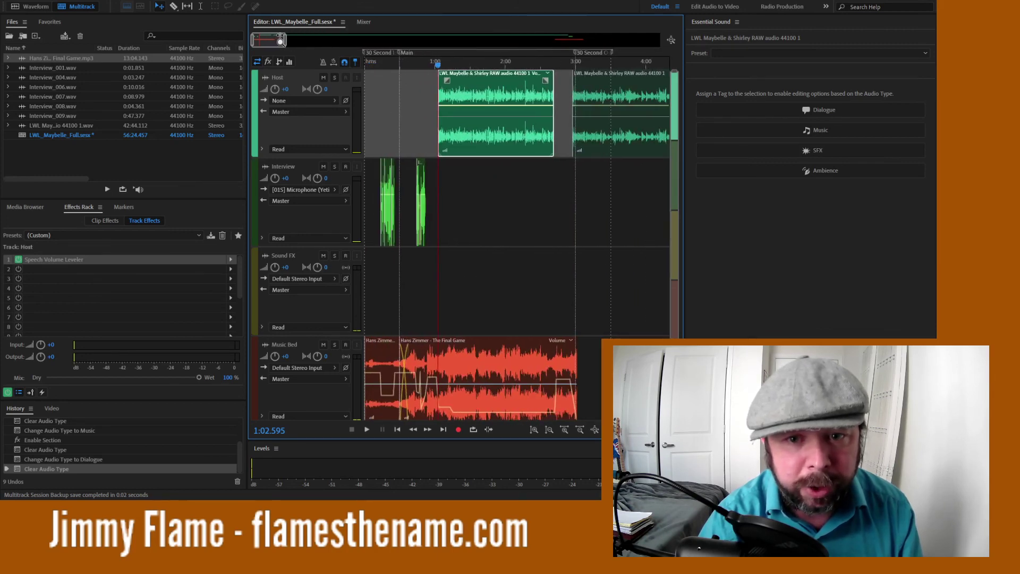